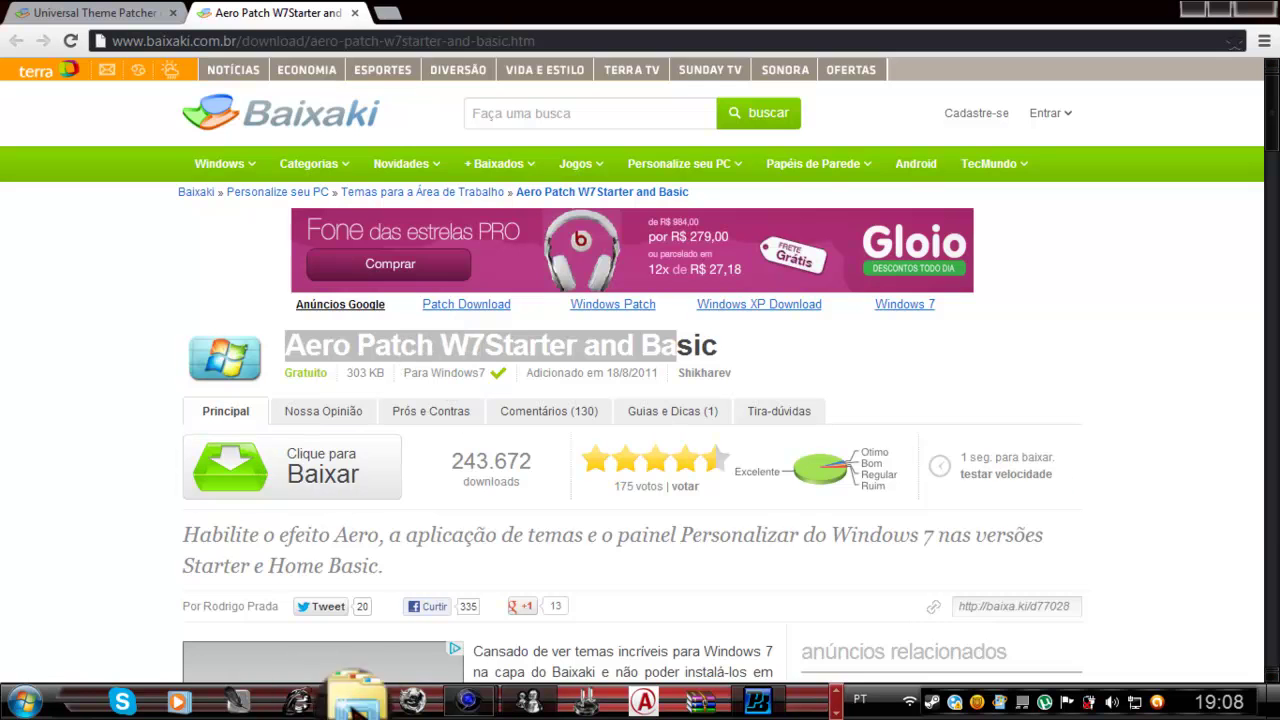
- Bring up File Explorer and return from the Windows Themes folder to the personal folder holding the downloaded theme tools
left_click(355, 700)
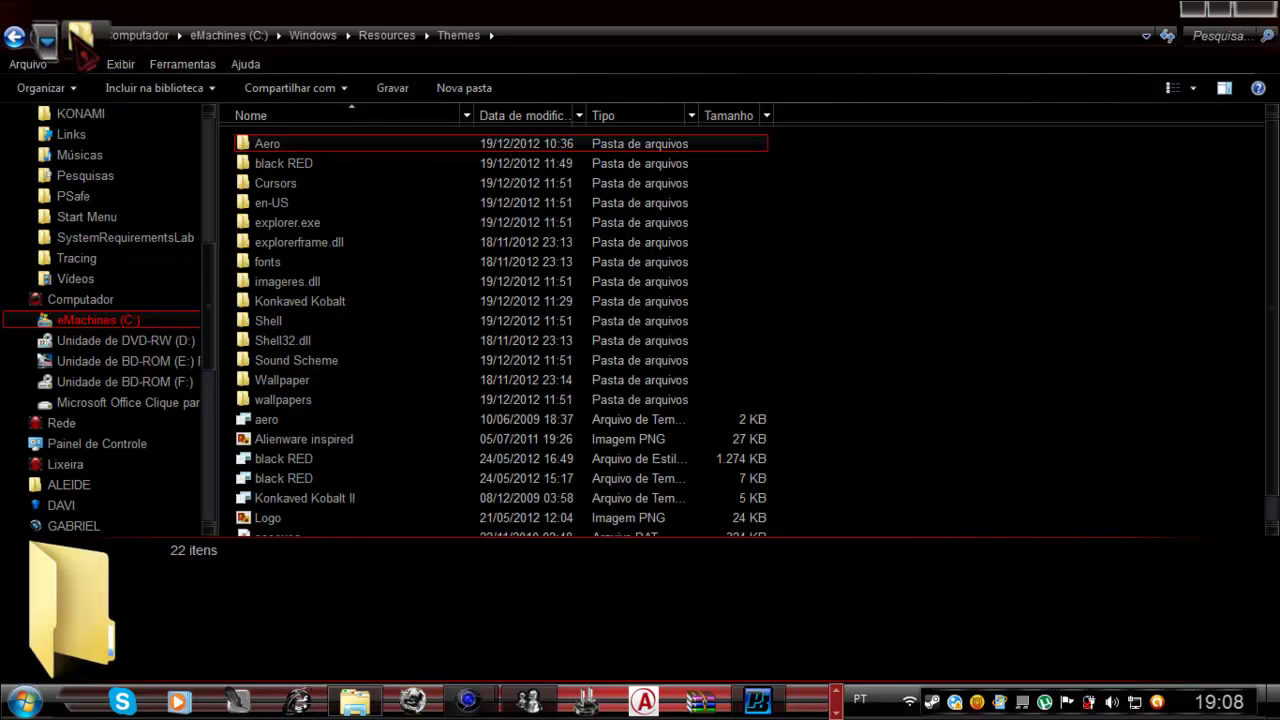
left_click(14, 36)
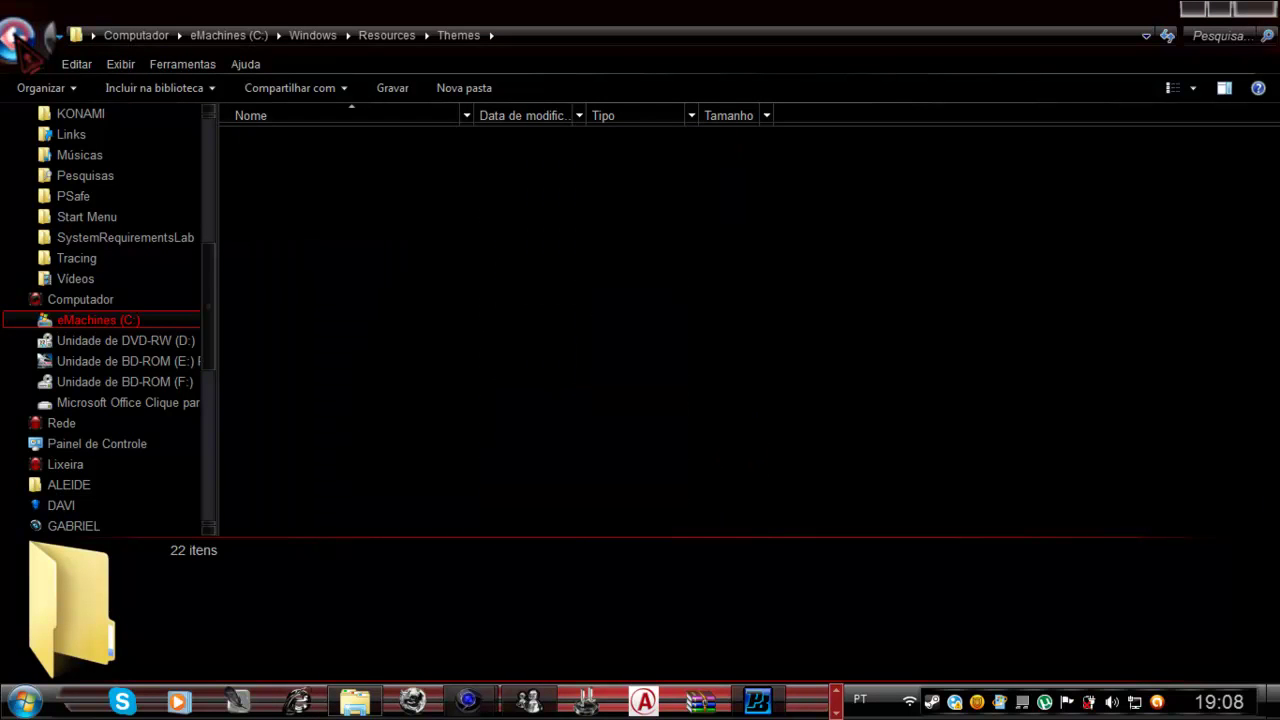
left_click(14, 36)
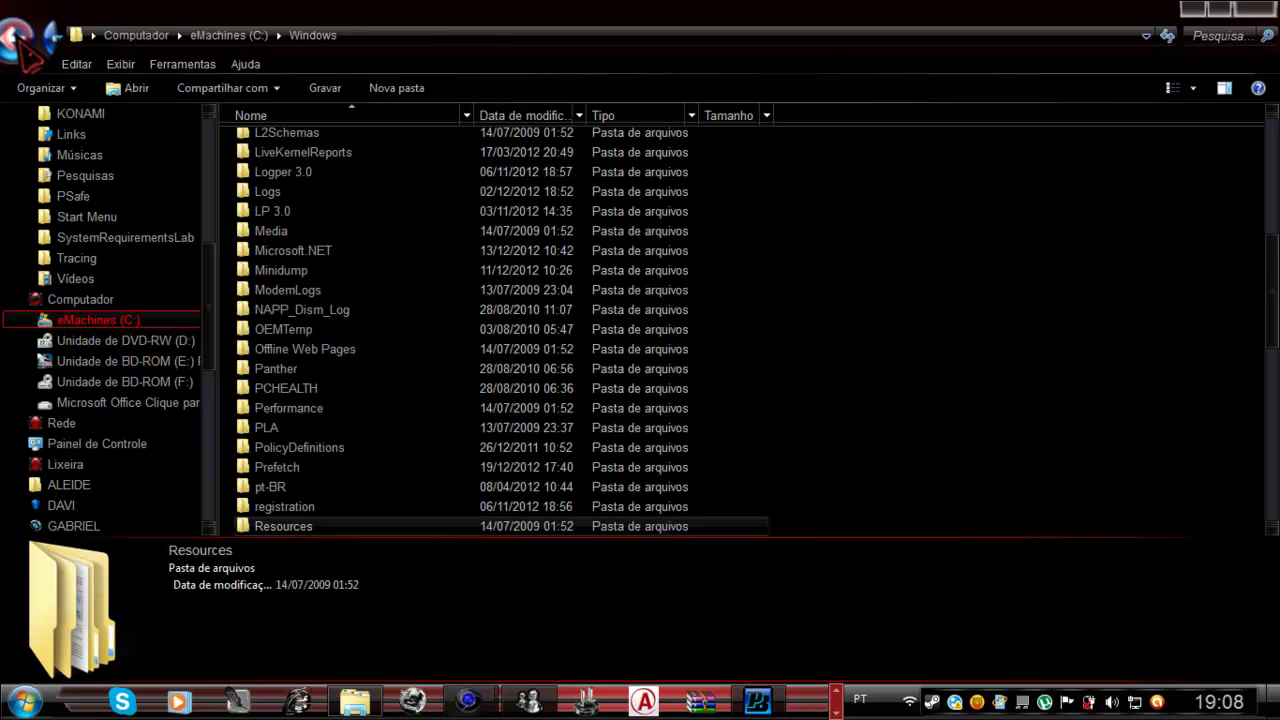
left_click(14, 36)
left_click(14, 36)
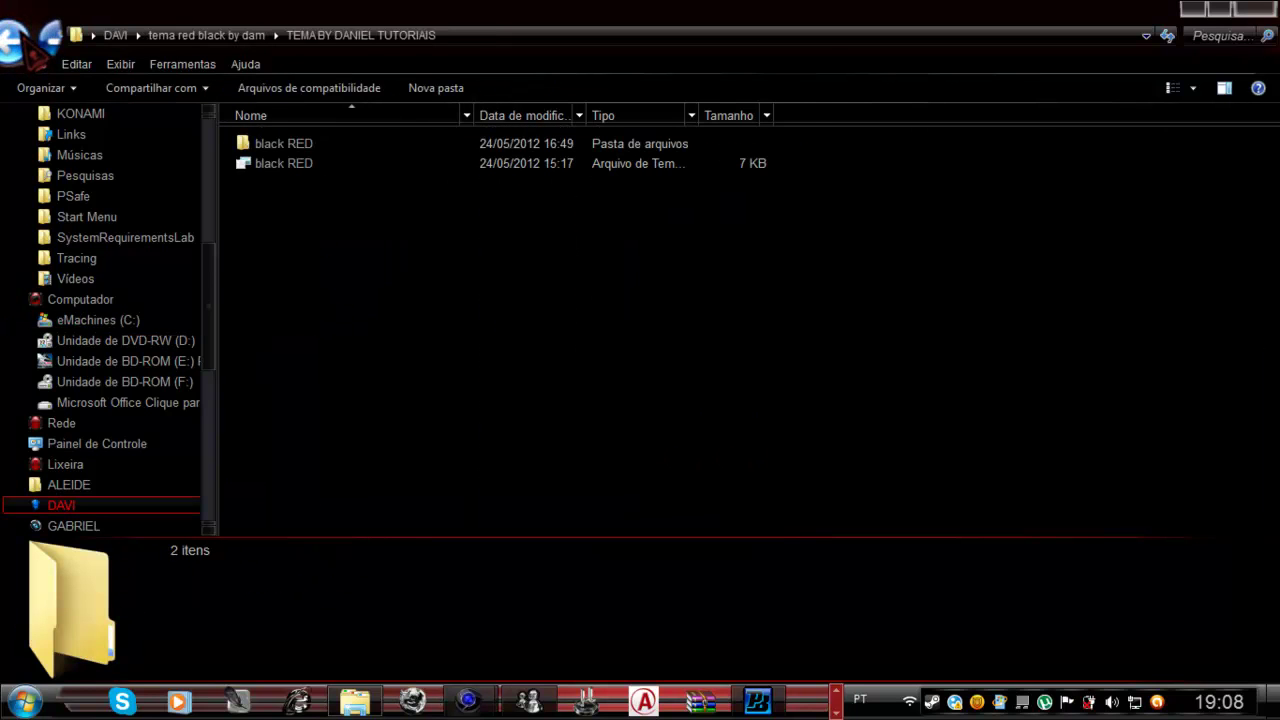
left_click(14, 36)
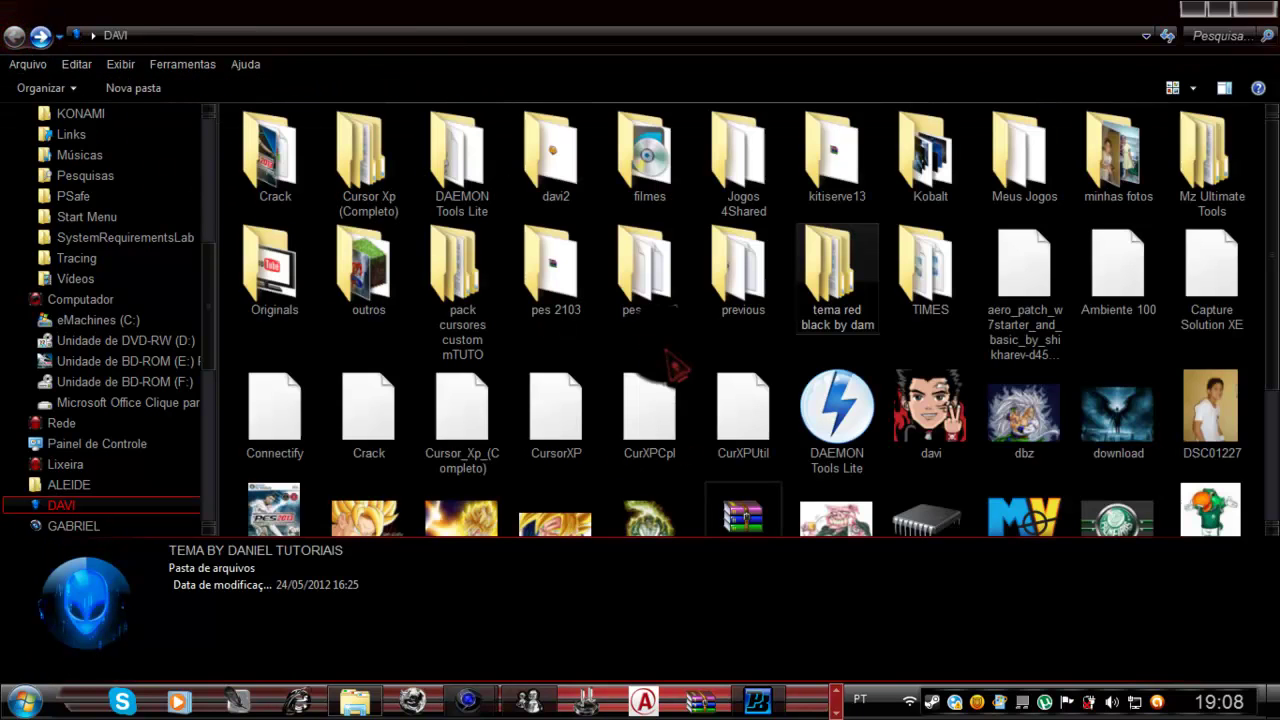
- Launch Personalization Panel v1.2.1 to view its install/uninstall dialog and cancel it
scroll(636, 315, "down", 3)
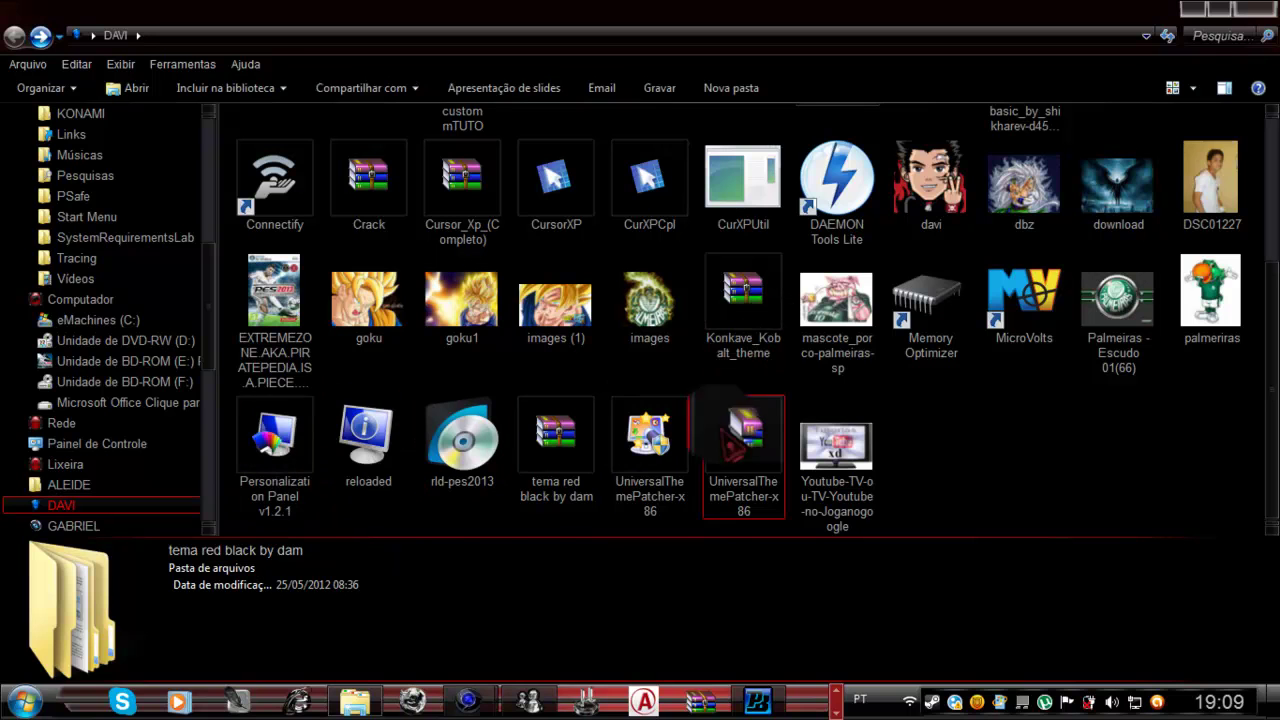
left_click(290, 440)
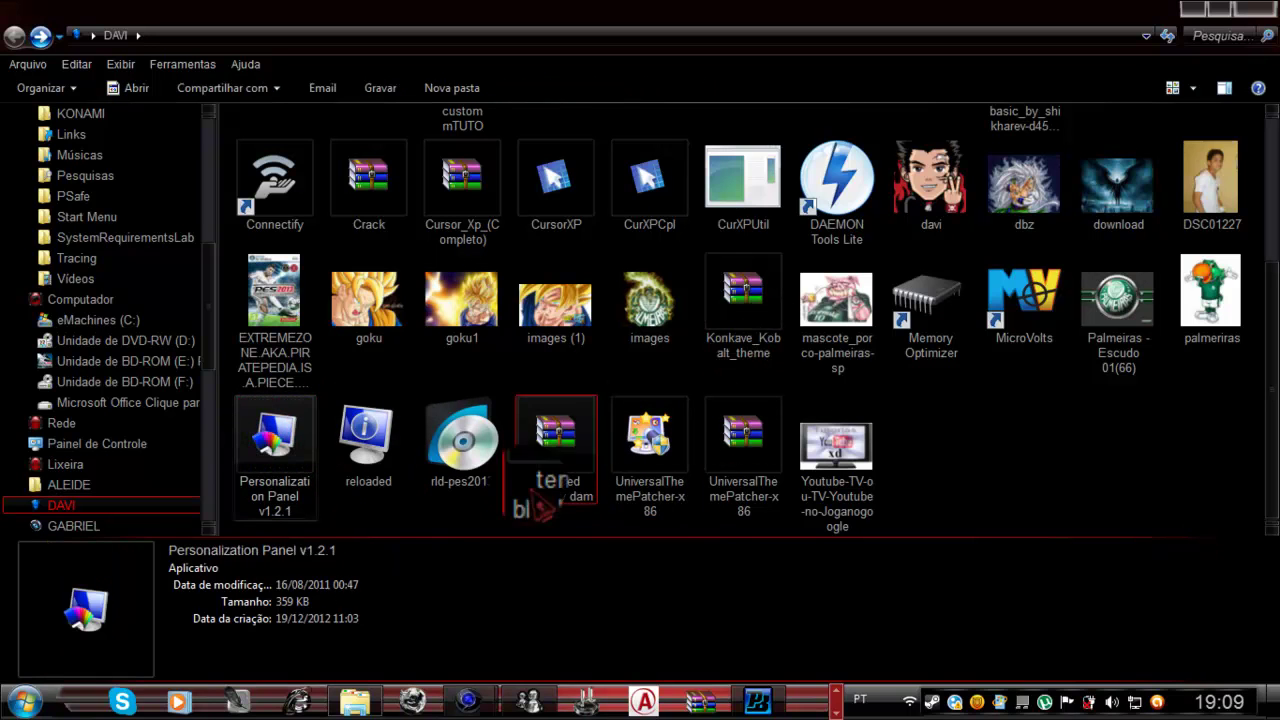
double_click(298, 440)
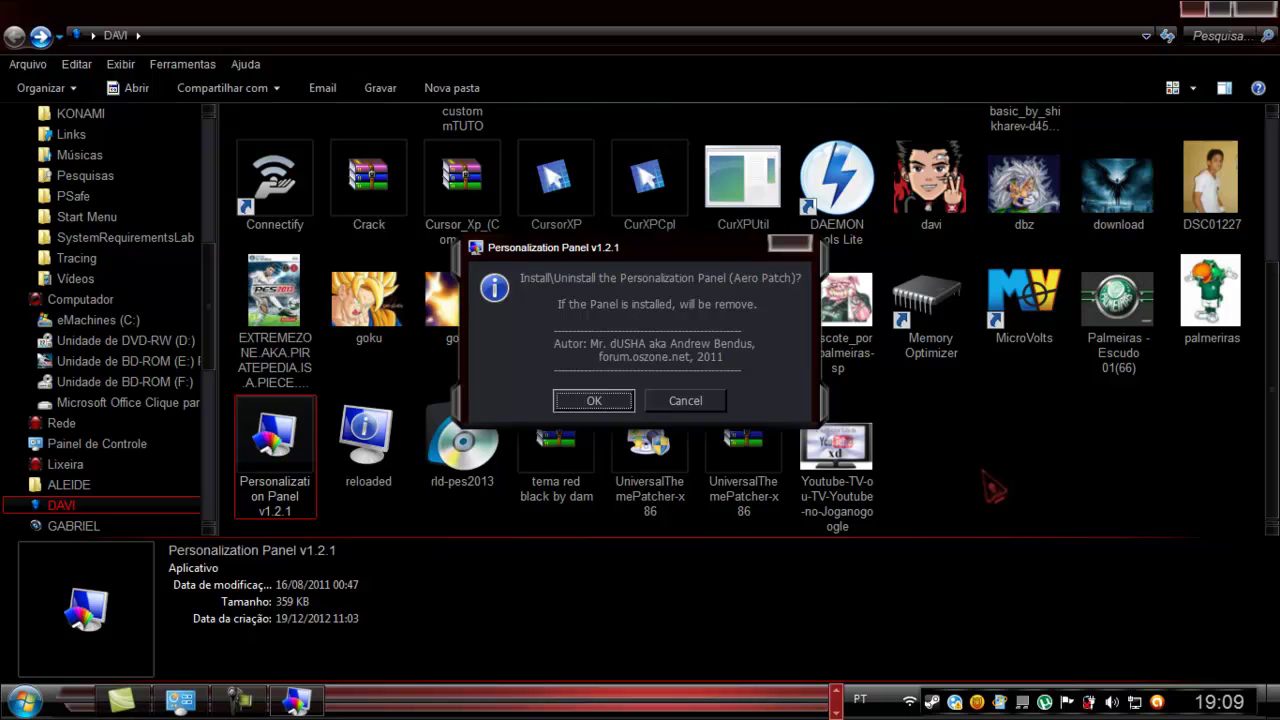
left_click(686, 410)
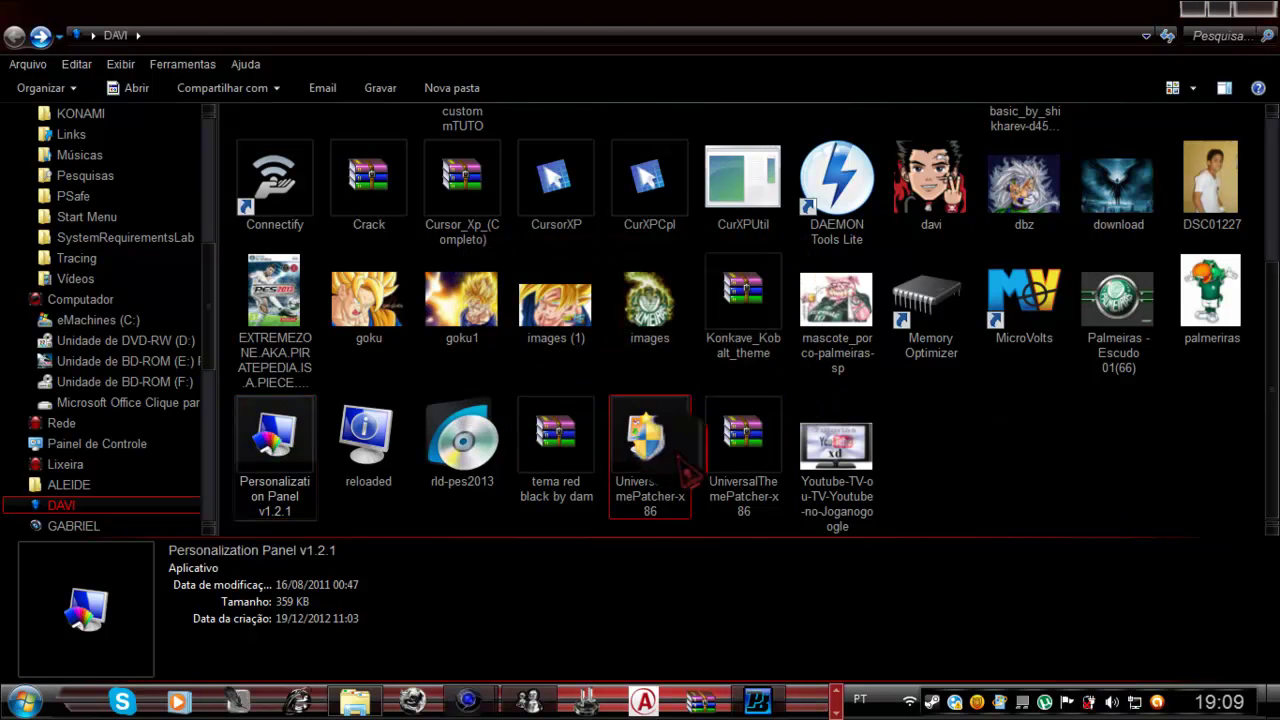
- Run the UniversalThemePatcher-x86 application with English as the interface language and exit from its report without viewing details
left_click(644, 456)
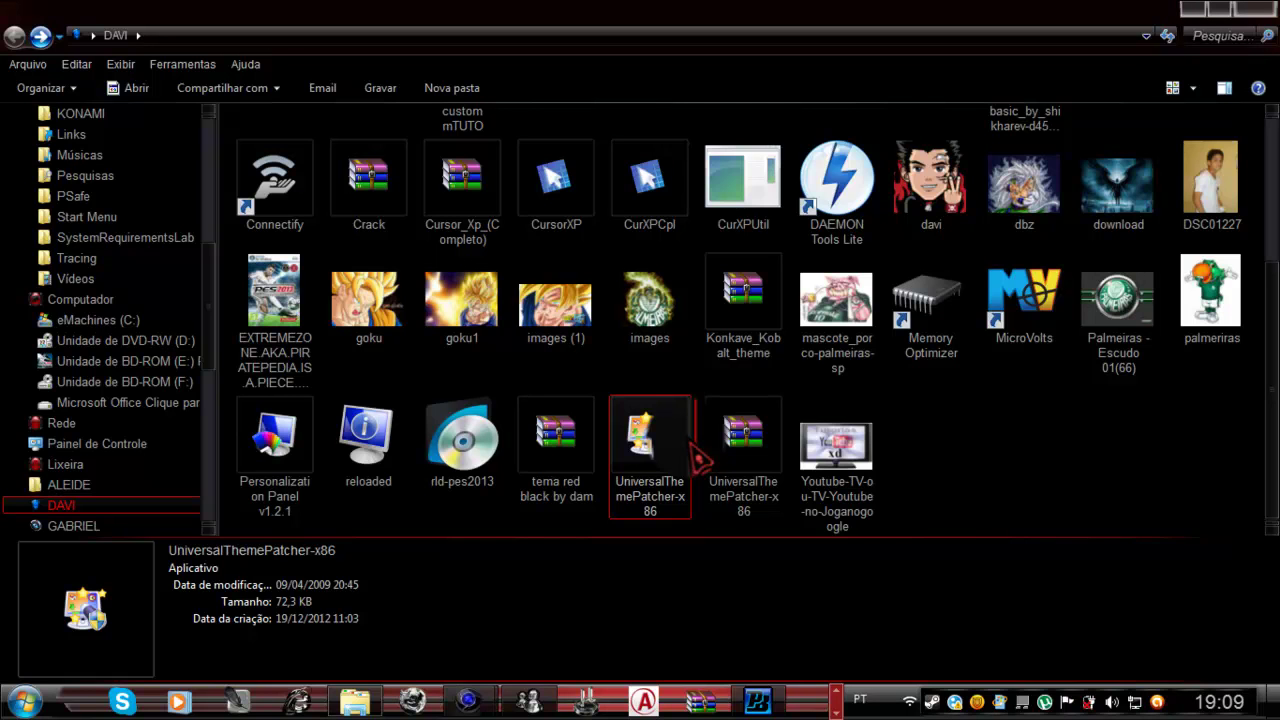
left_click(1063, 474)
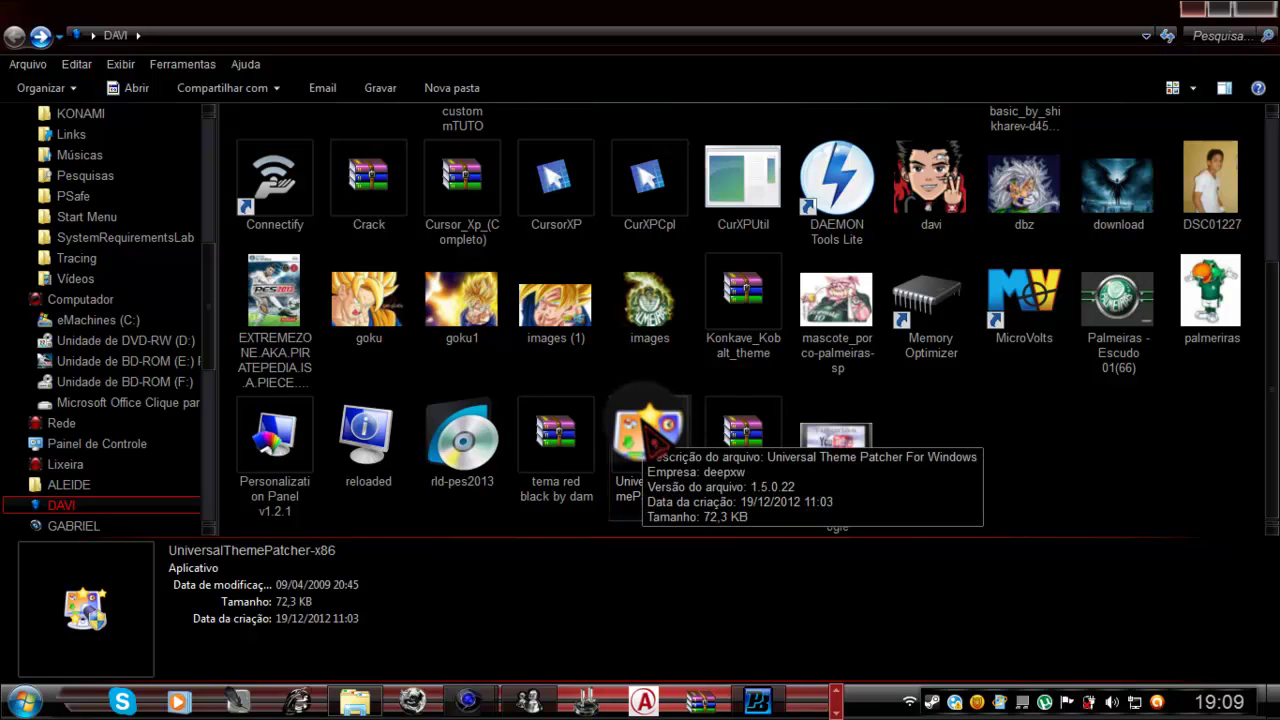
double_click(652, 418)
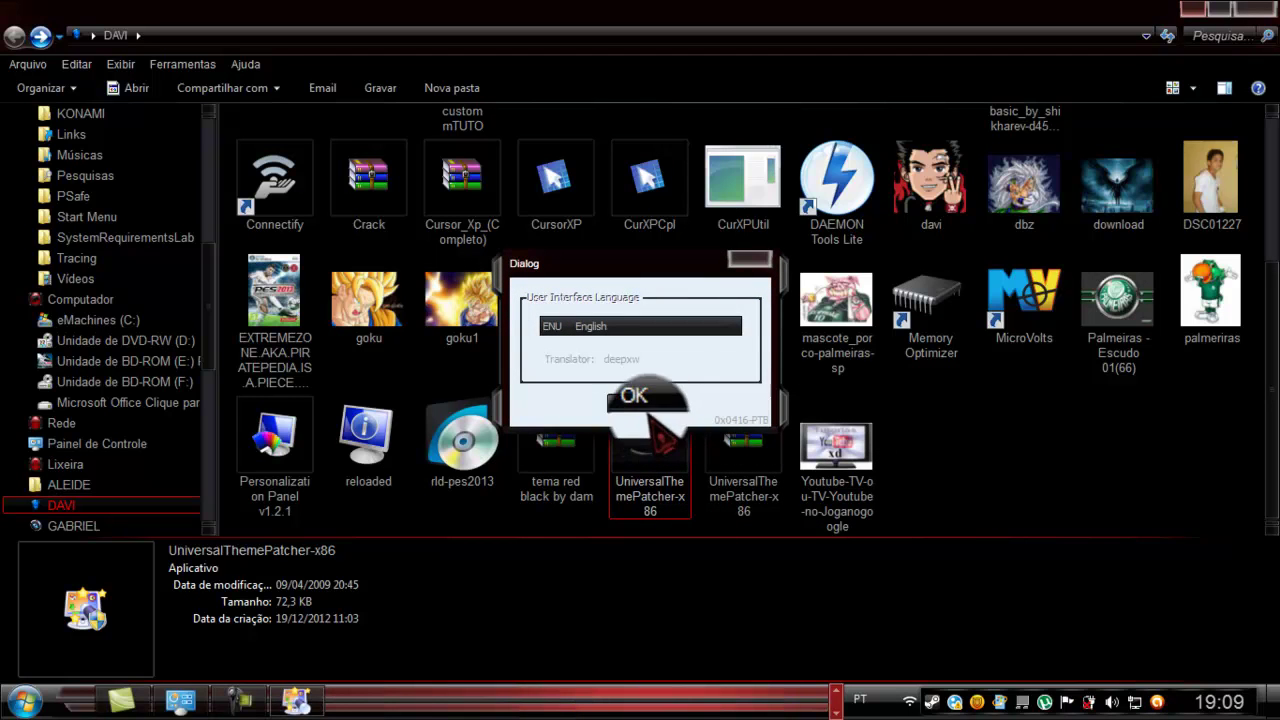
left_click(700, 327)
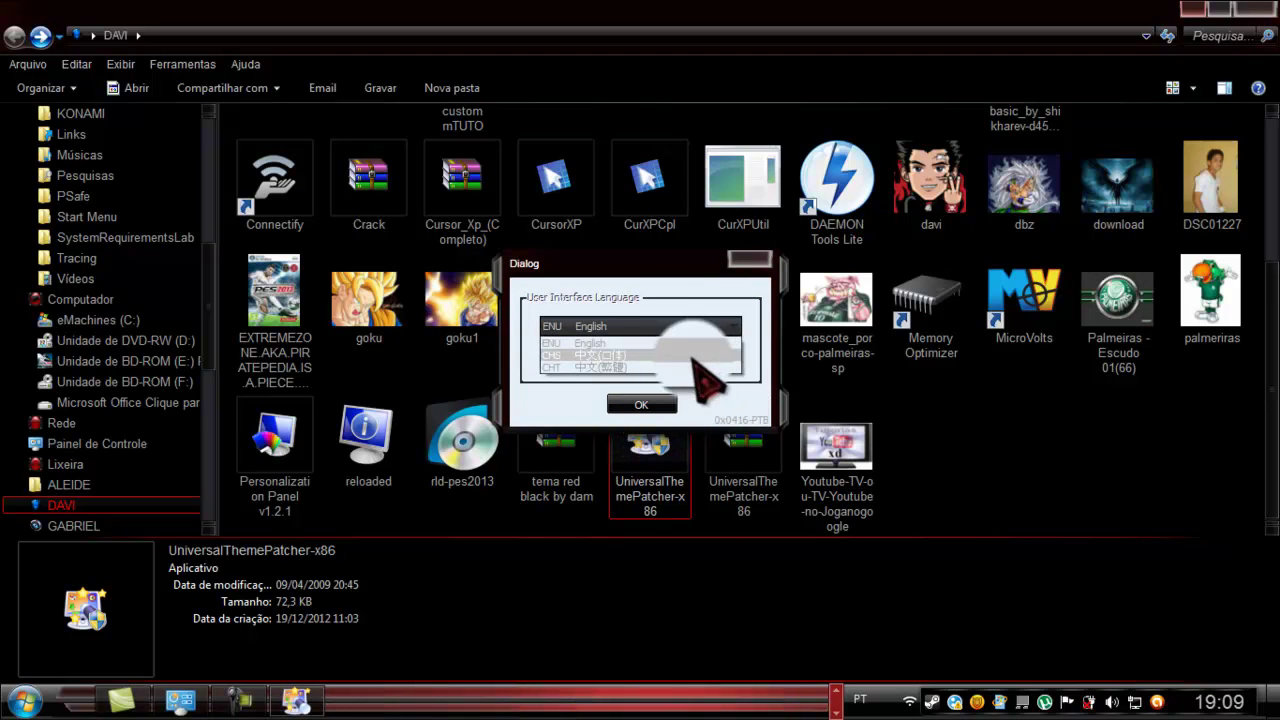
left_click(690, 343)
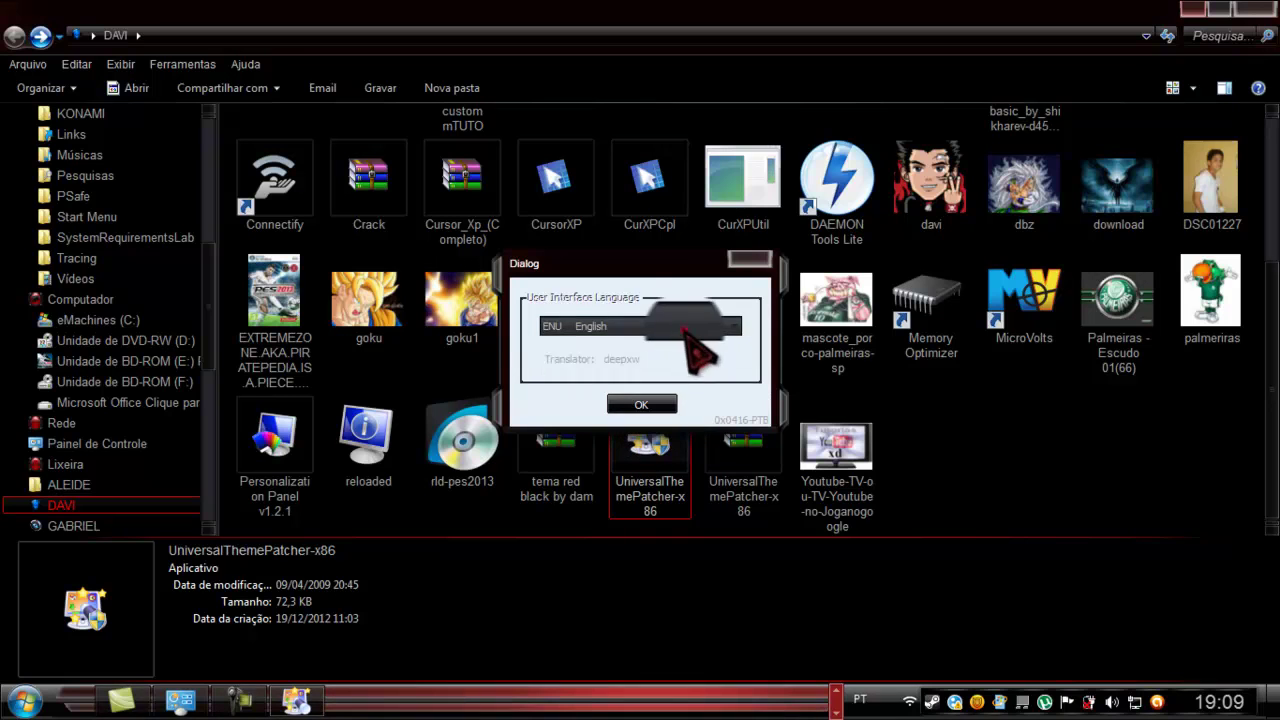
left_click(660, 402)
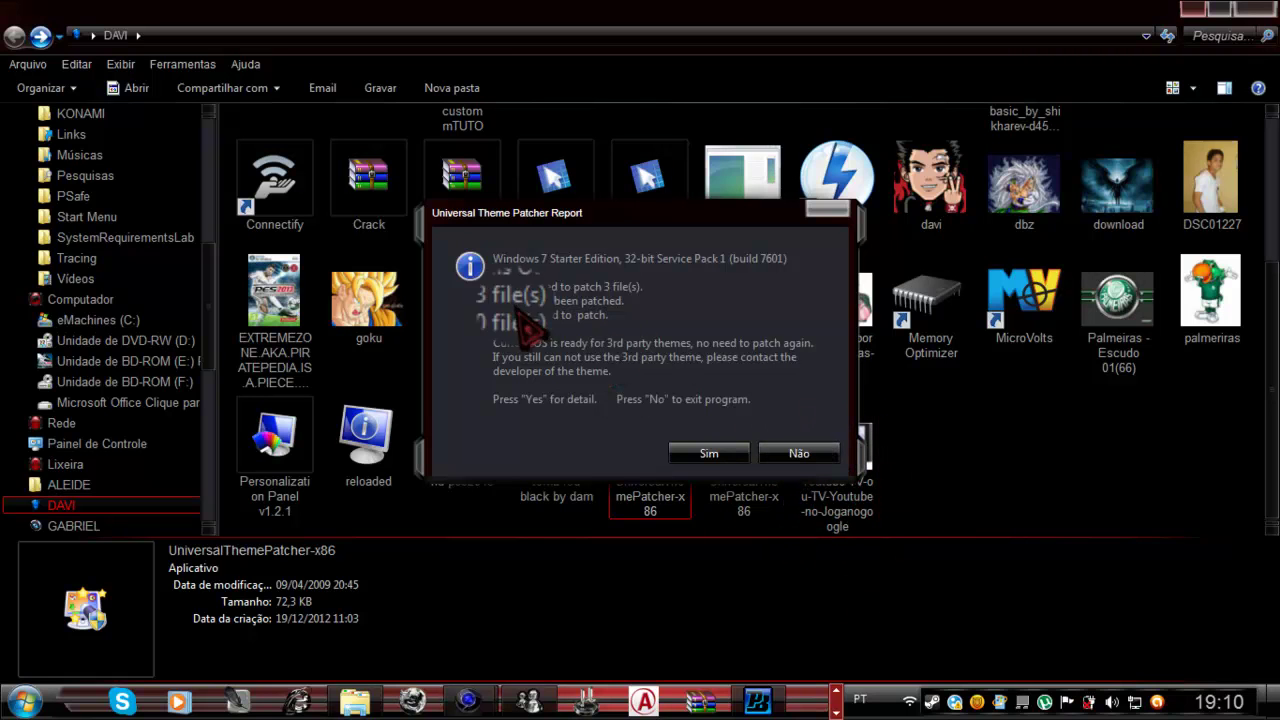
left_click(805, 453)
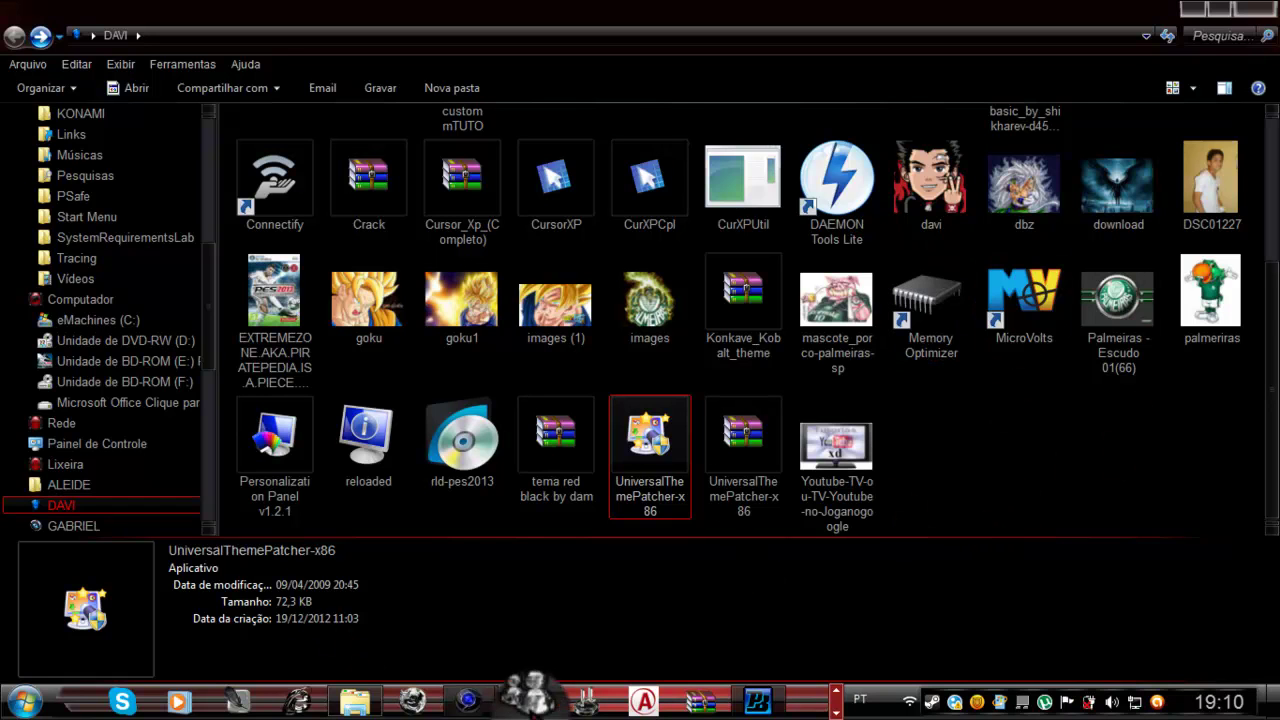
- Minimize the File Explorer and browser windows to show the desktop
left_click(1190, 12)
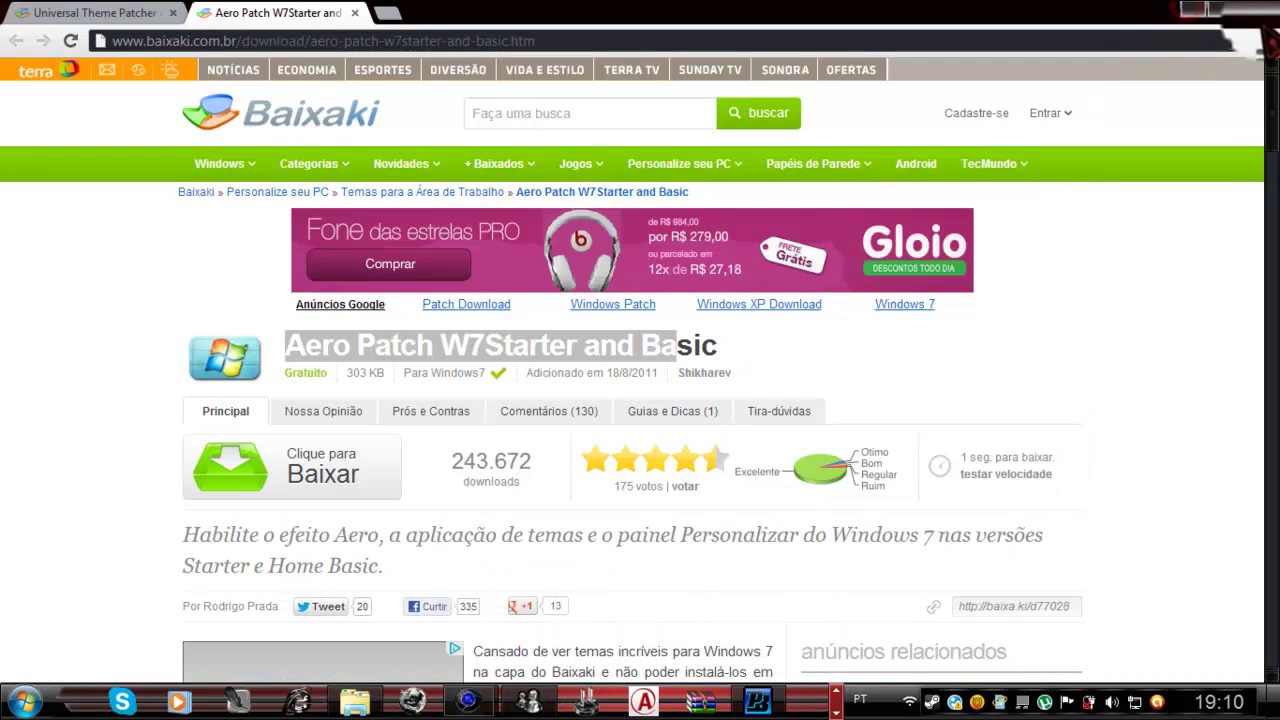
left_click(1200, 10)
left_click_drag(958, 77, 620, 470)
left_click_drag(1038, 174, 594, 466)
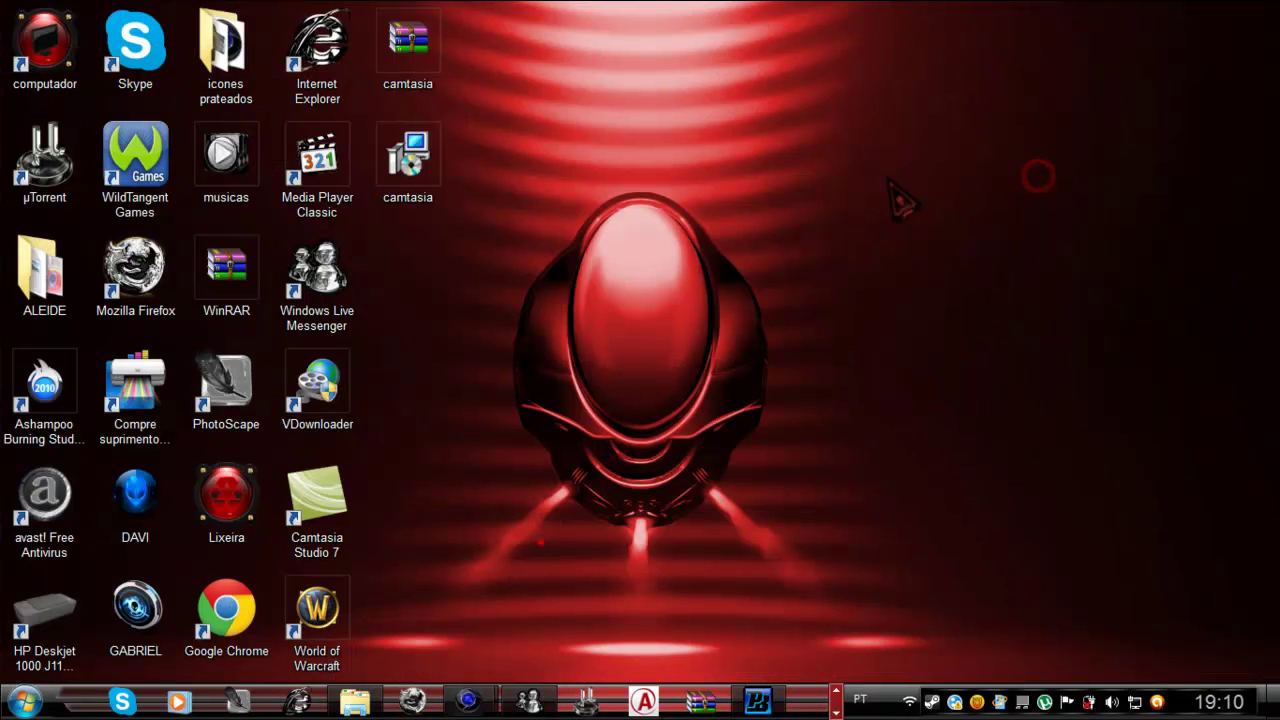
- Open the desktop's personalization settings, look through the Aero and installed themes, and close the window
right_click(817, 180)
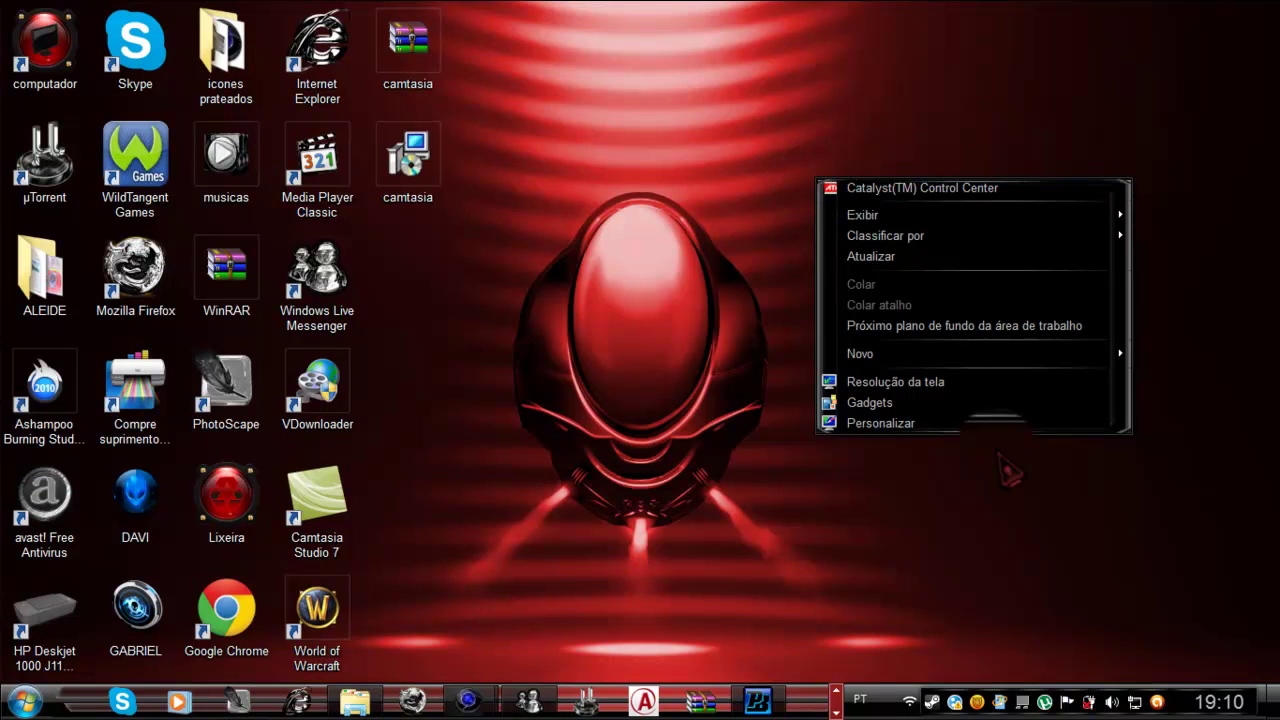
left_click(910, 423)
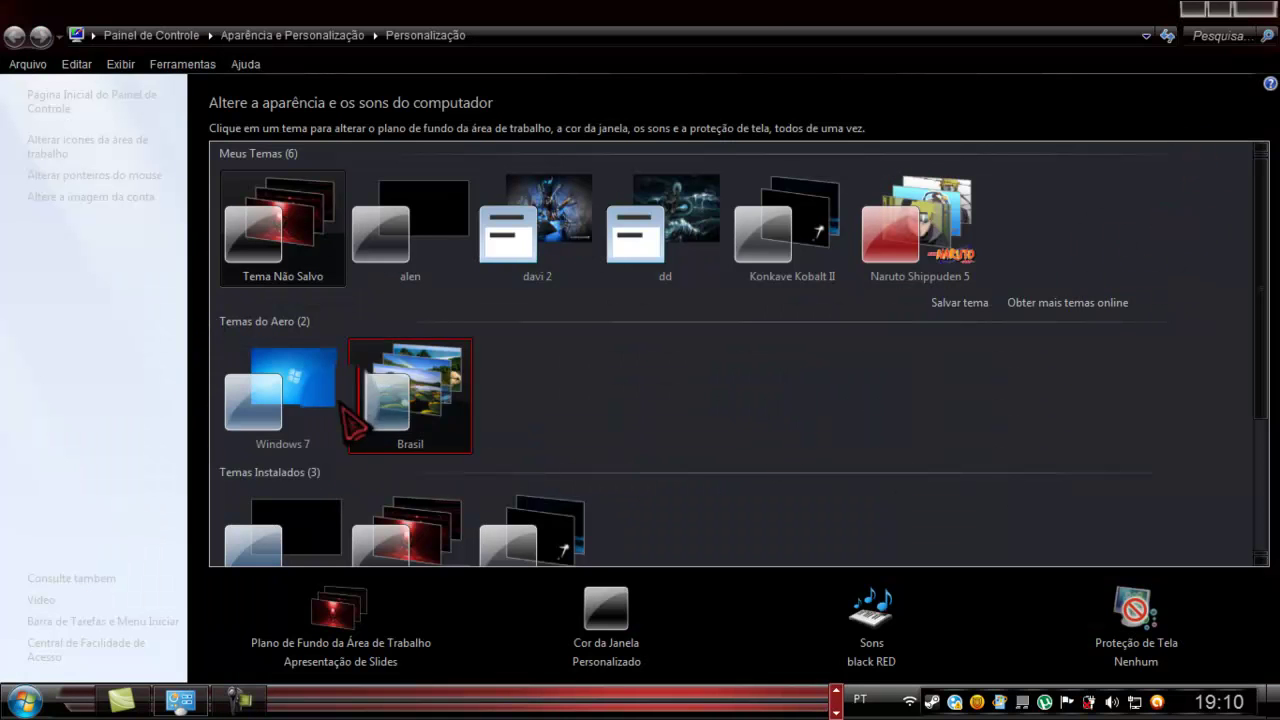
scroll(571, 400, "down", 1)
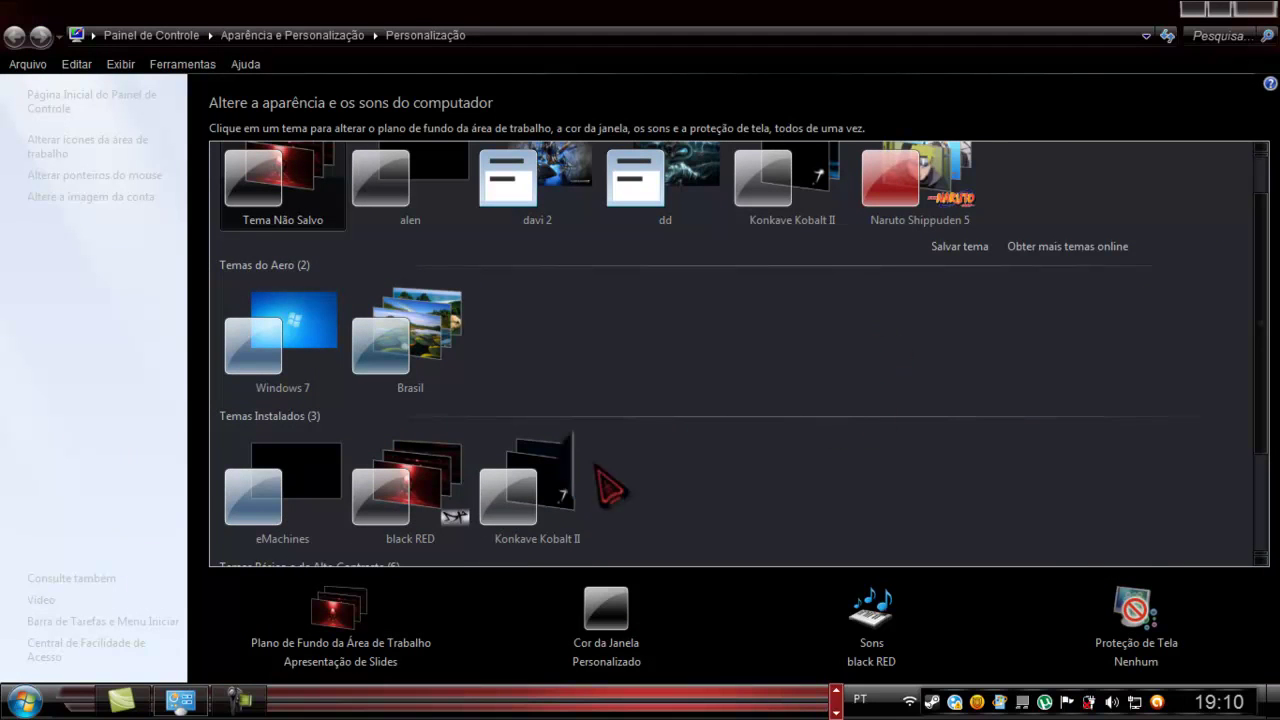
scroll(838, 458, "up", 1)
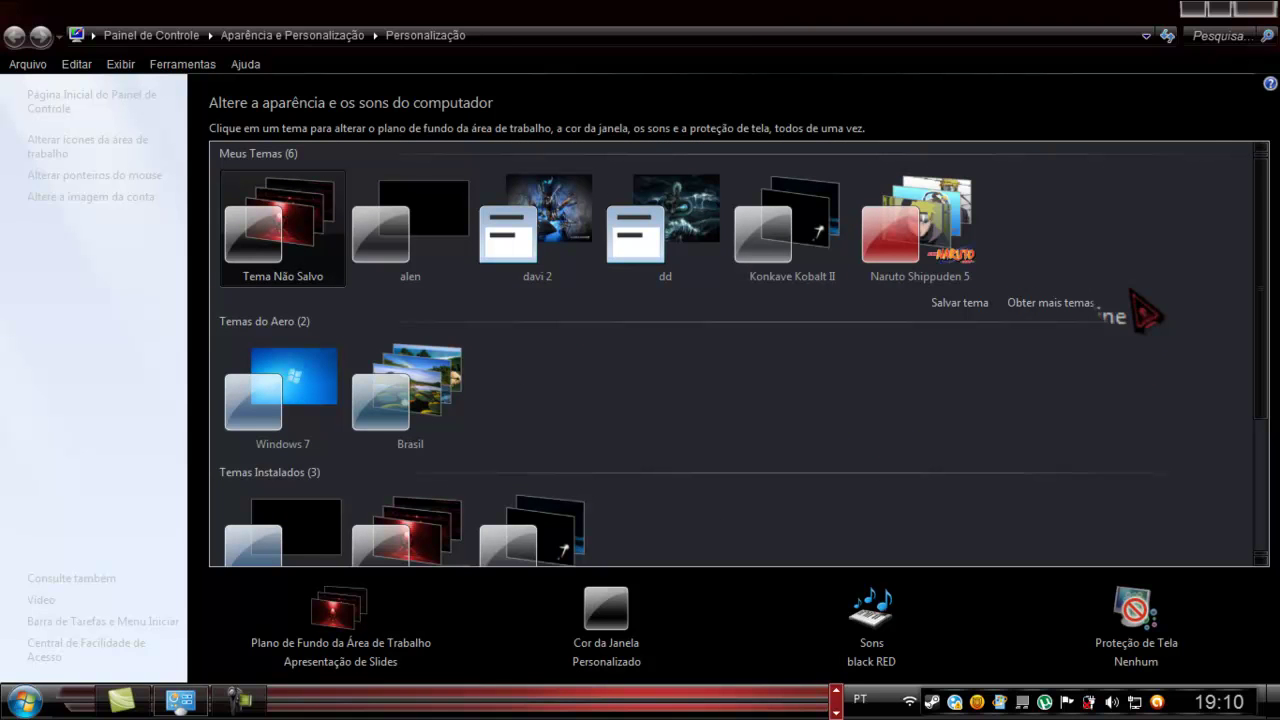
left_click(1255, 9)
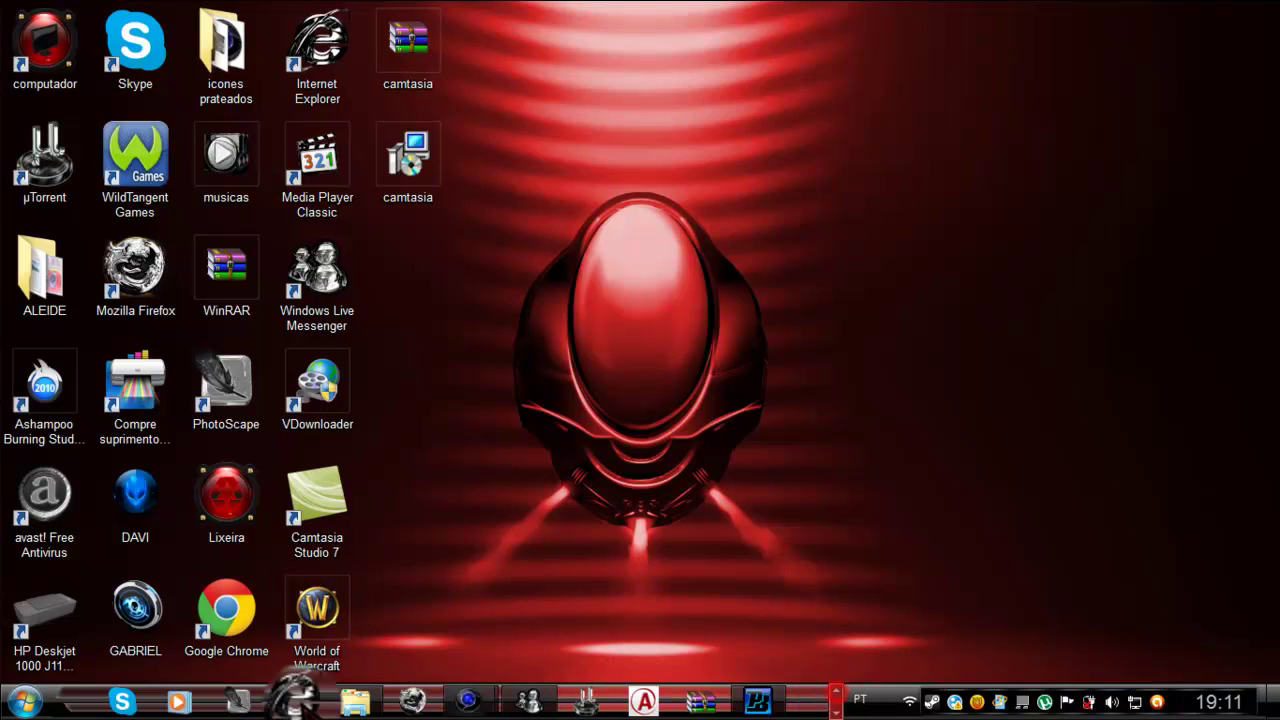
- Open the "tema red black by dam" folder in File Explorer, look inside its TEMA subfolder, and return to the parent folder
left_click(355, 701)
scroll(758, 320, "up", 3)
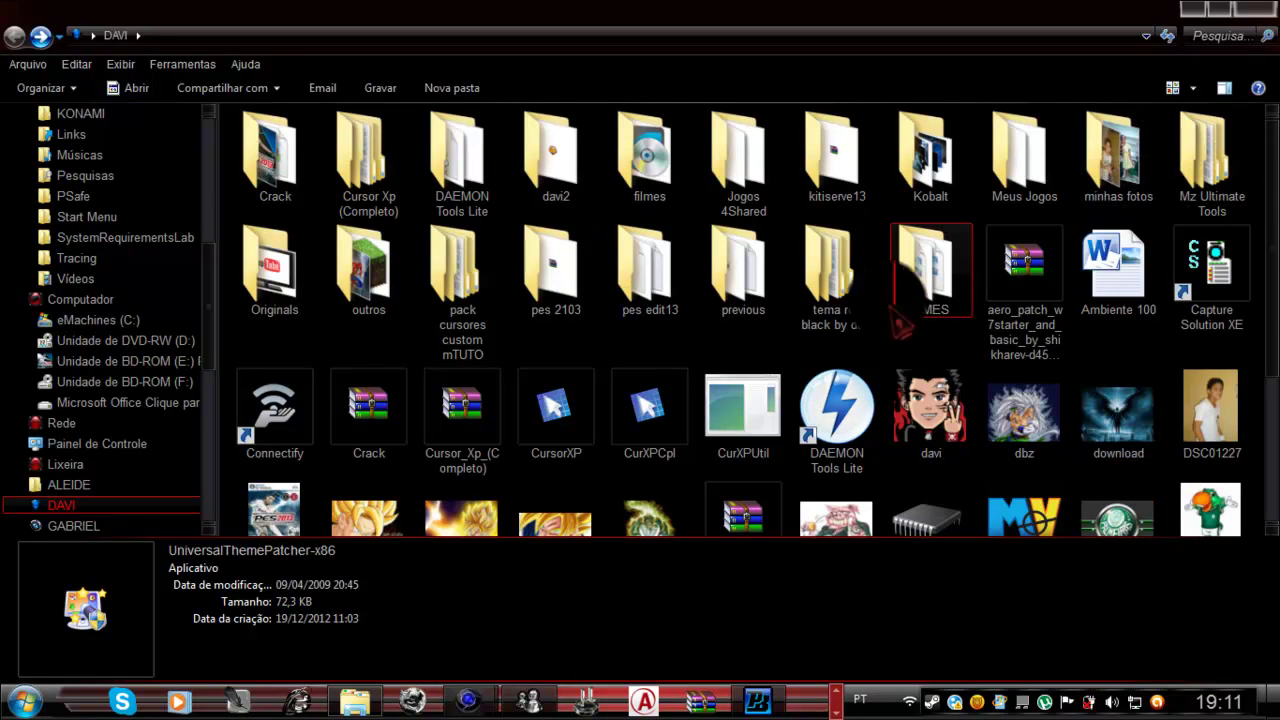
double_click(832, 265)
double_click(340, 164)
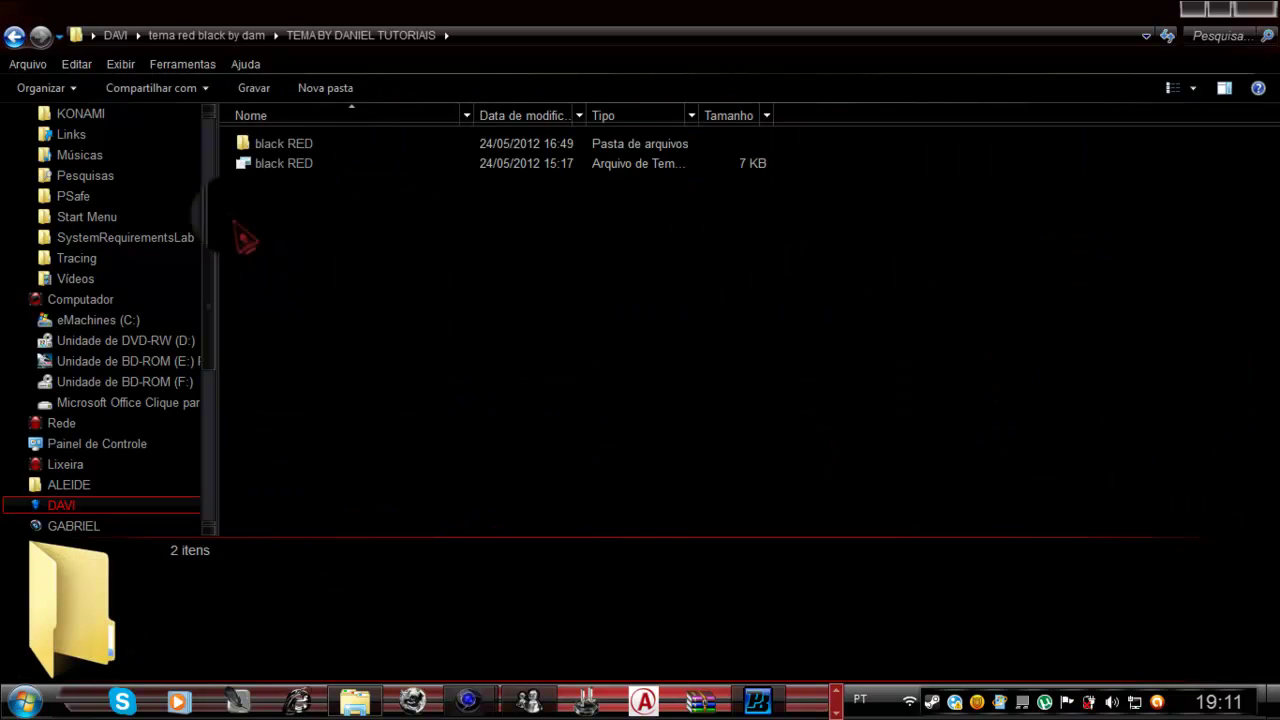
key("BackSpace")
left_click_drag(277, 309, 610, 270)
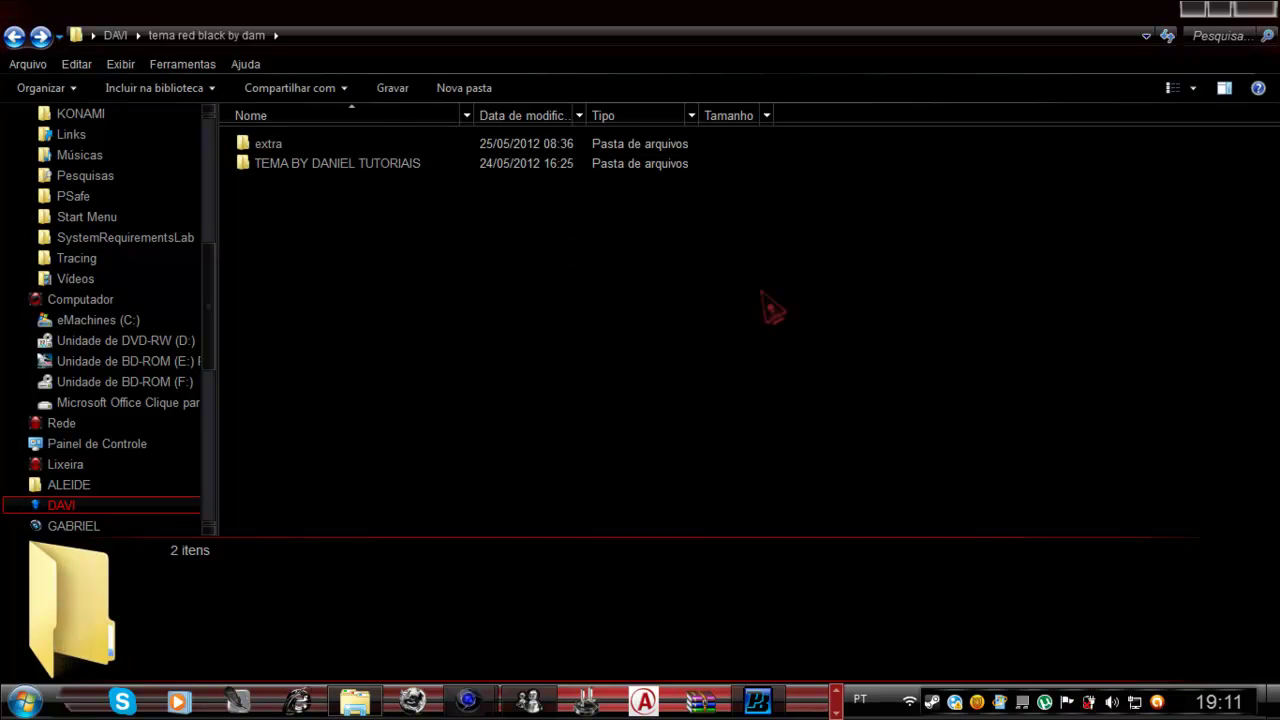
- Reopen the TEMA subfolder, examine the contents of its black RED folder, and go back out of it
double_click(487, 170)
left_click_drag(368, 327, 468, 135)
left_click_drag(351, 277, 417, 214)
left_click_drag(383, 349, 434, 191)
left_click(430, 140)
double_click(430, 143)
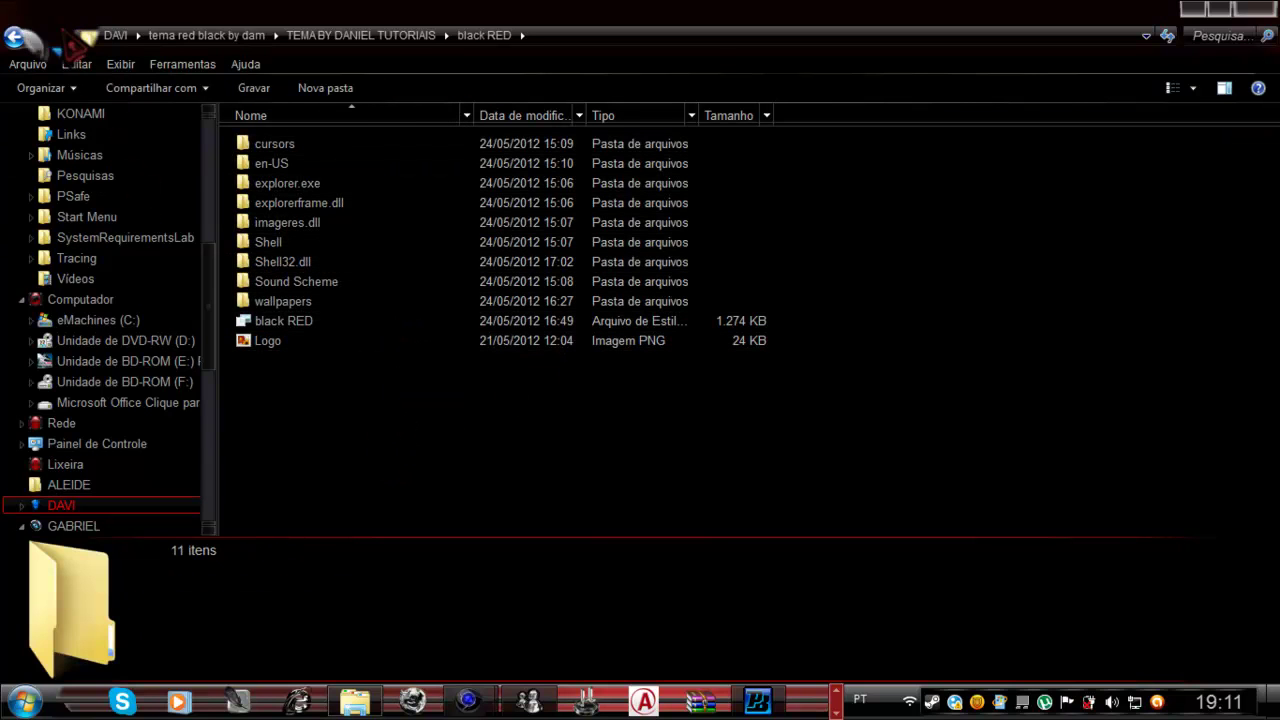
left_click(14, 37)
mouse_move(373, 337)
left_mouse_down()
mouse_move(414, 131)
mouse_move(420, 200)
mouse_move(437, 163)
mouse_move(390, 328)
left_mouse_up()
left_click(18, 40)
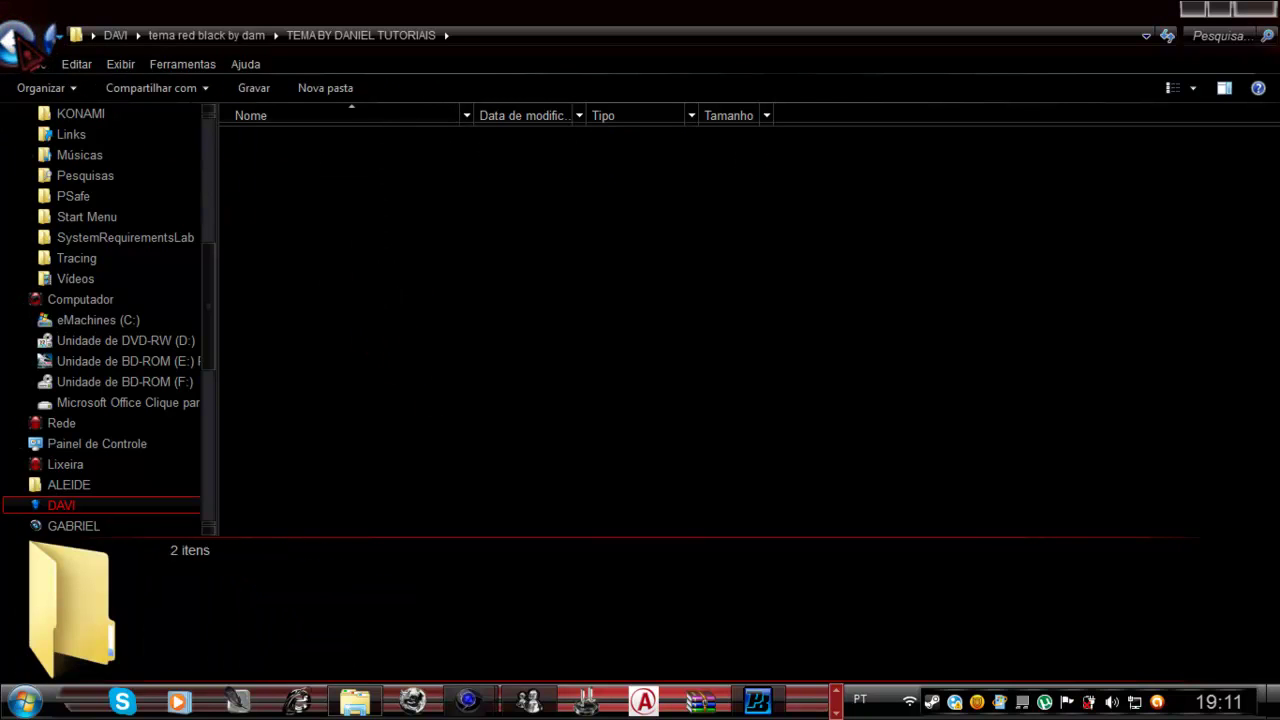
- Open the Themes folder under Windows\Resources on the eMachines (C:) drive
left_click(100, 320)
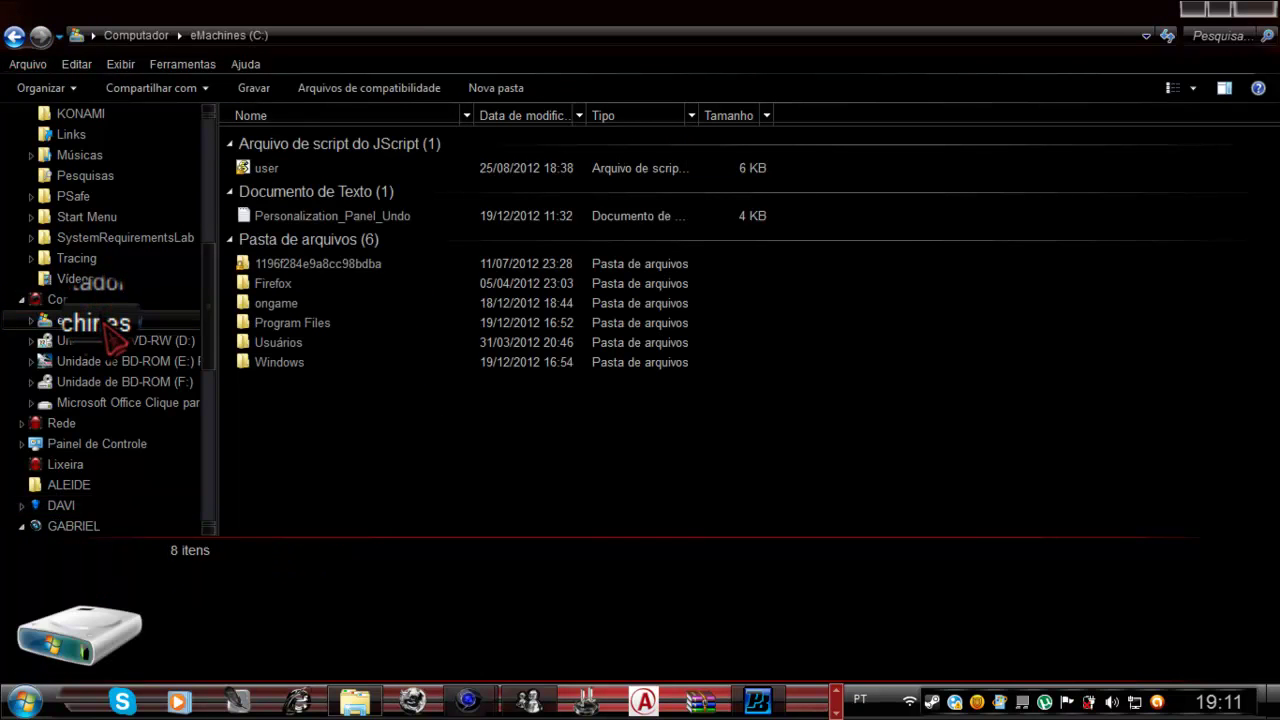
left_click(362, 364)
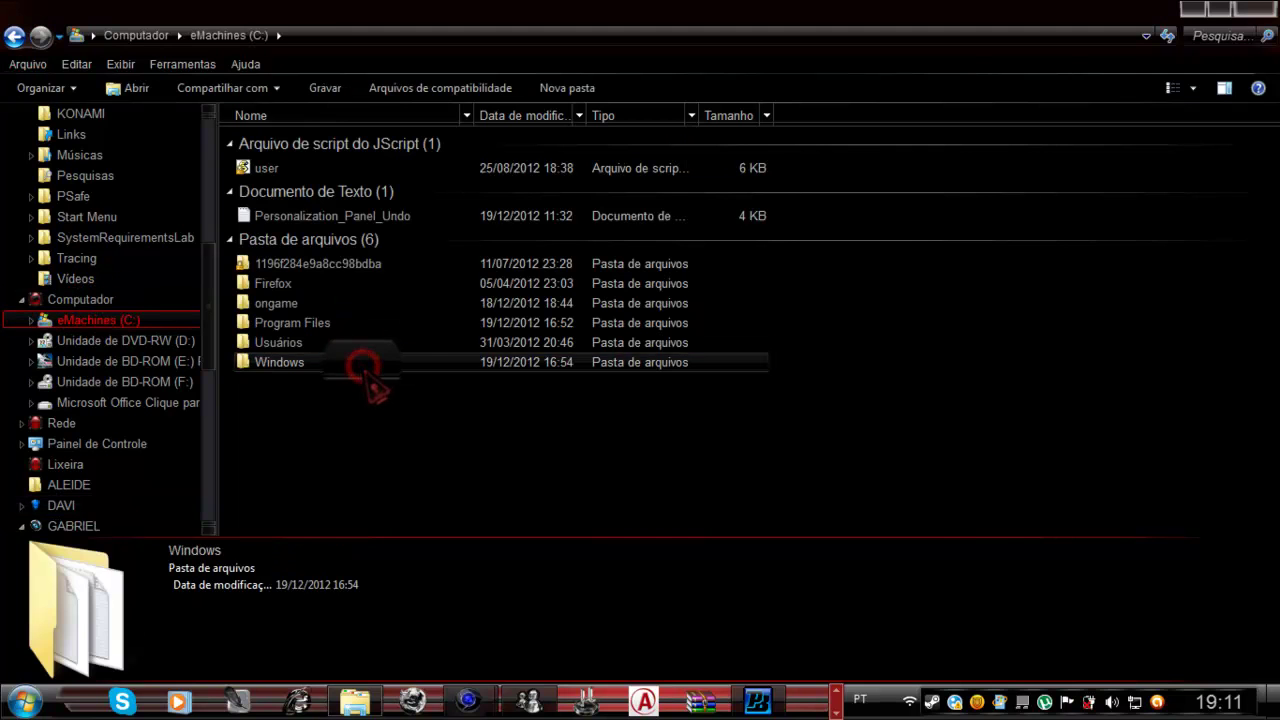
double_click(362, 364)
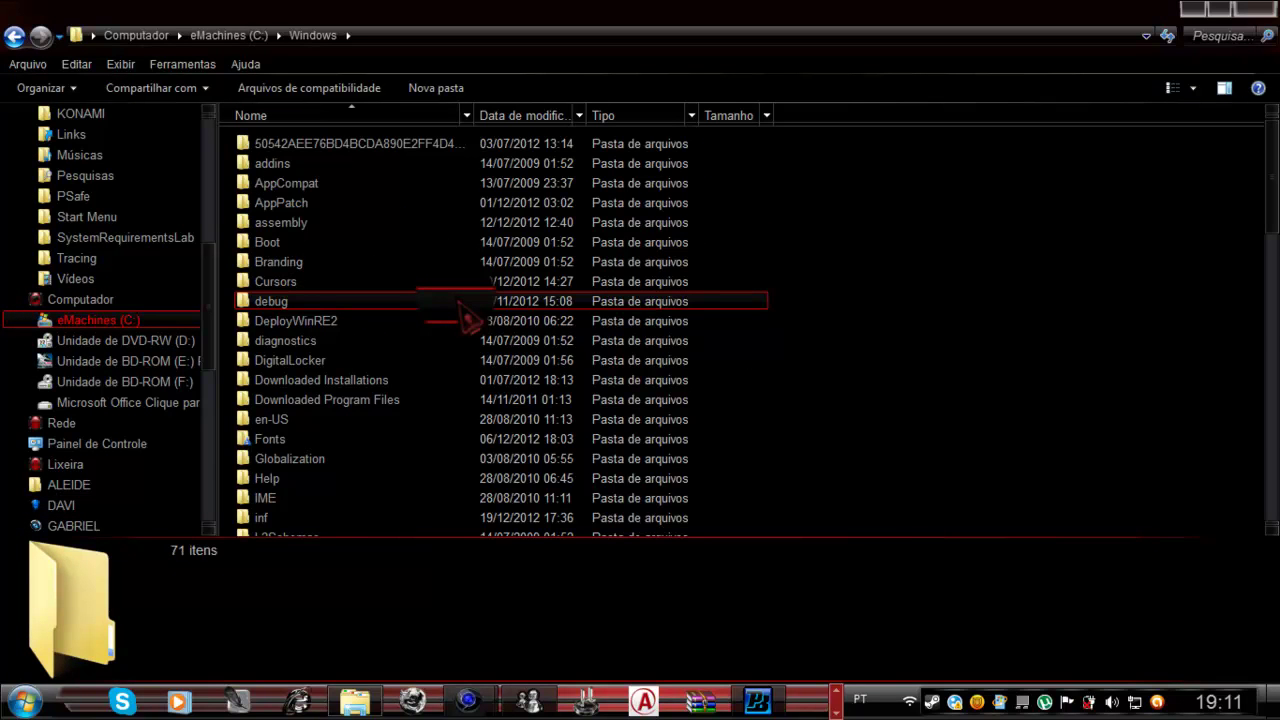
type("res")
key("Return")
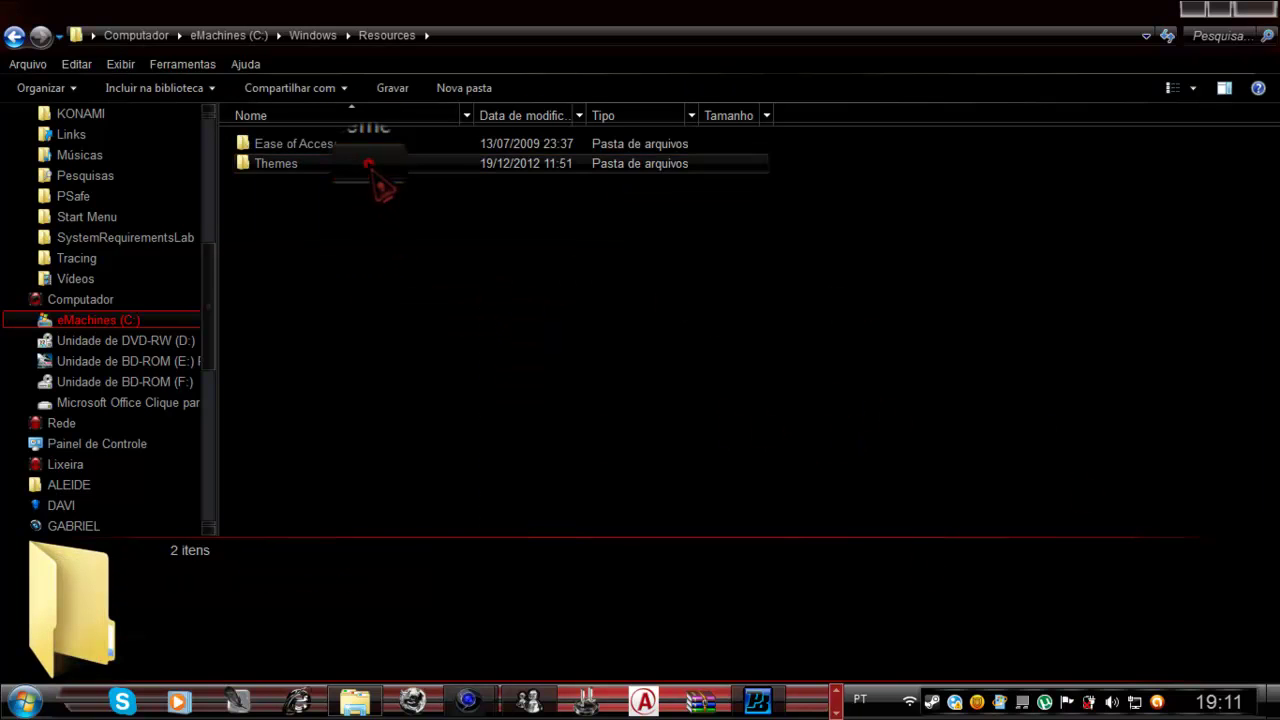
left_click(368, 163)
double_click(368, 163)
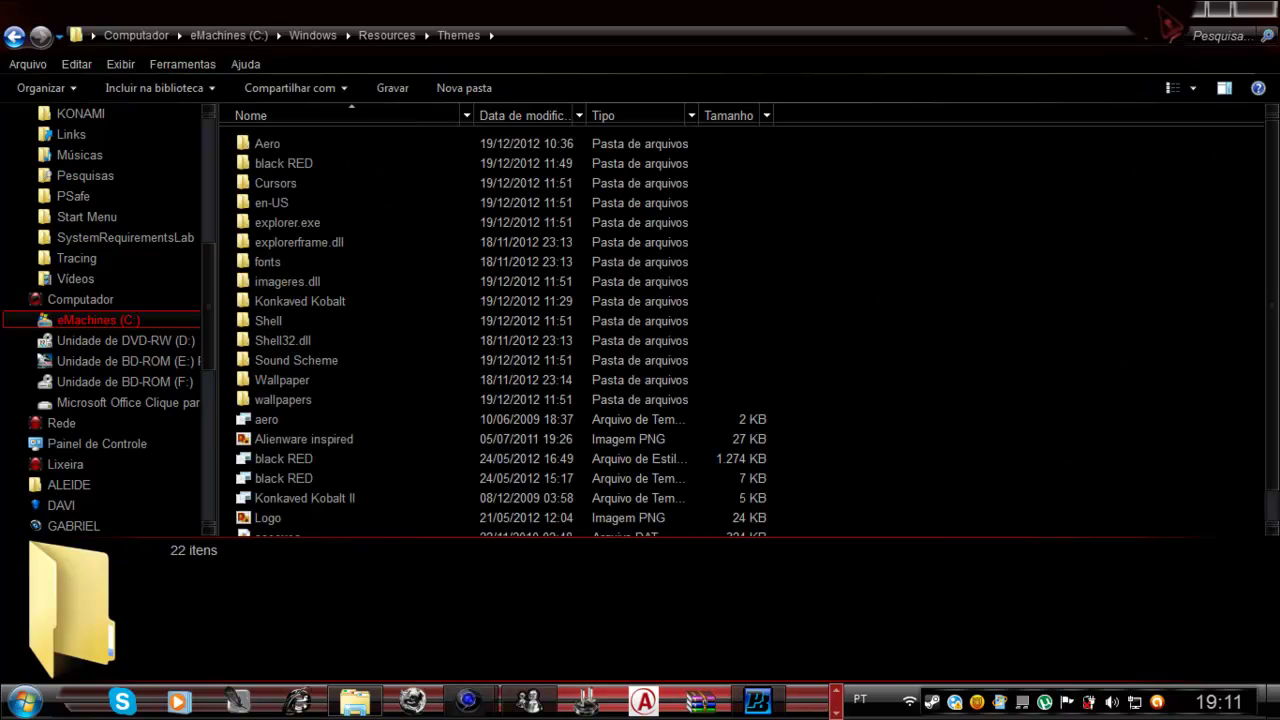
- Minimize File Explorer and bring up the already open Personalization window
left_click(1193, 9)
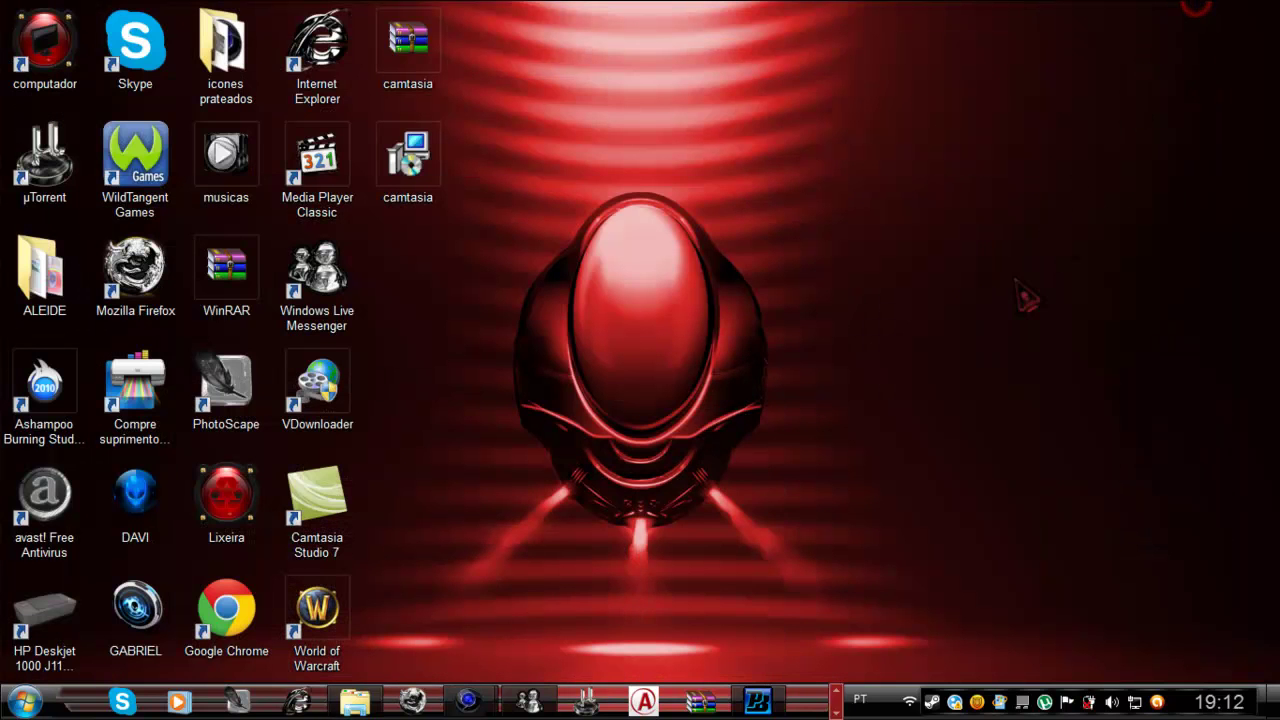
left_click(836, 708)
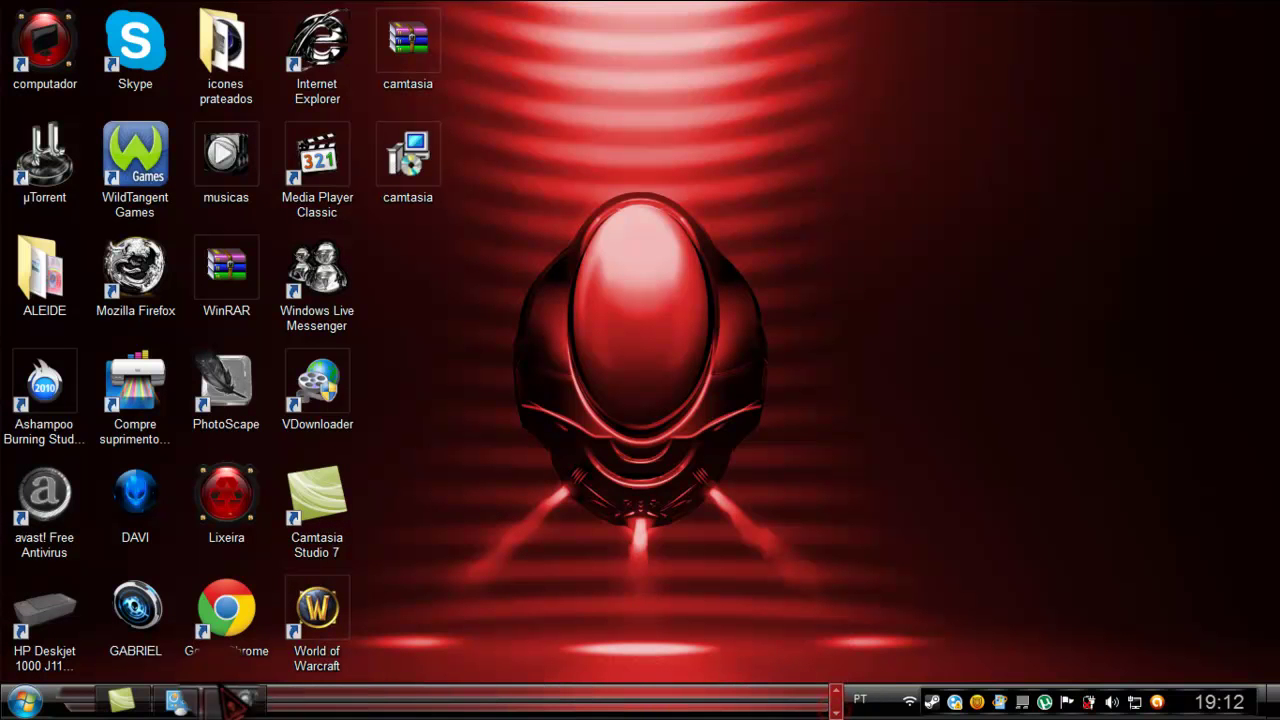
left_click(180, 699)
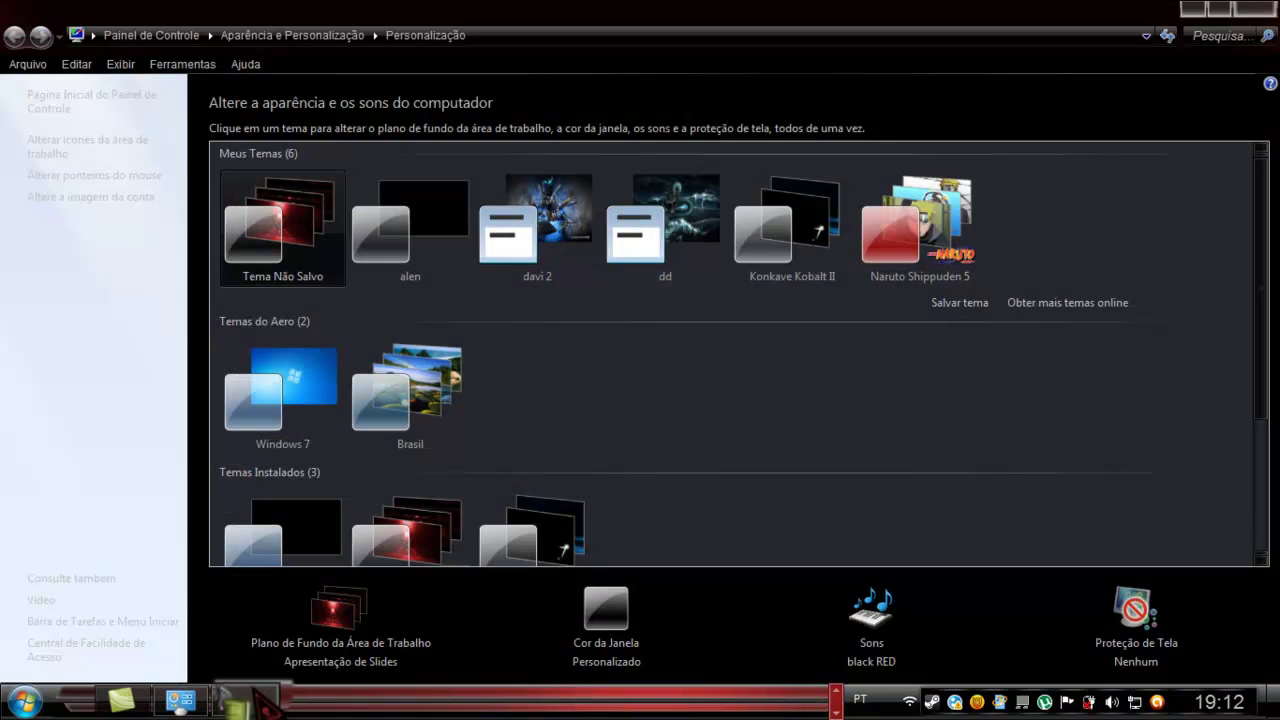
mouse_move(235, 700)
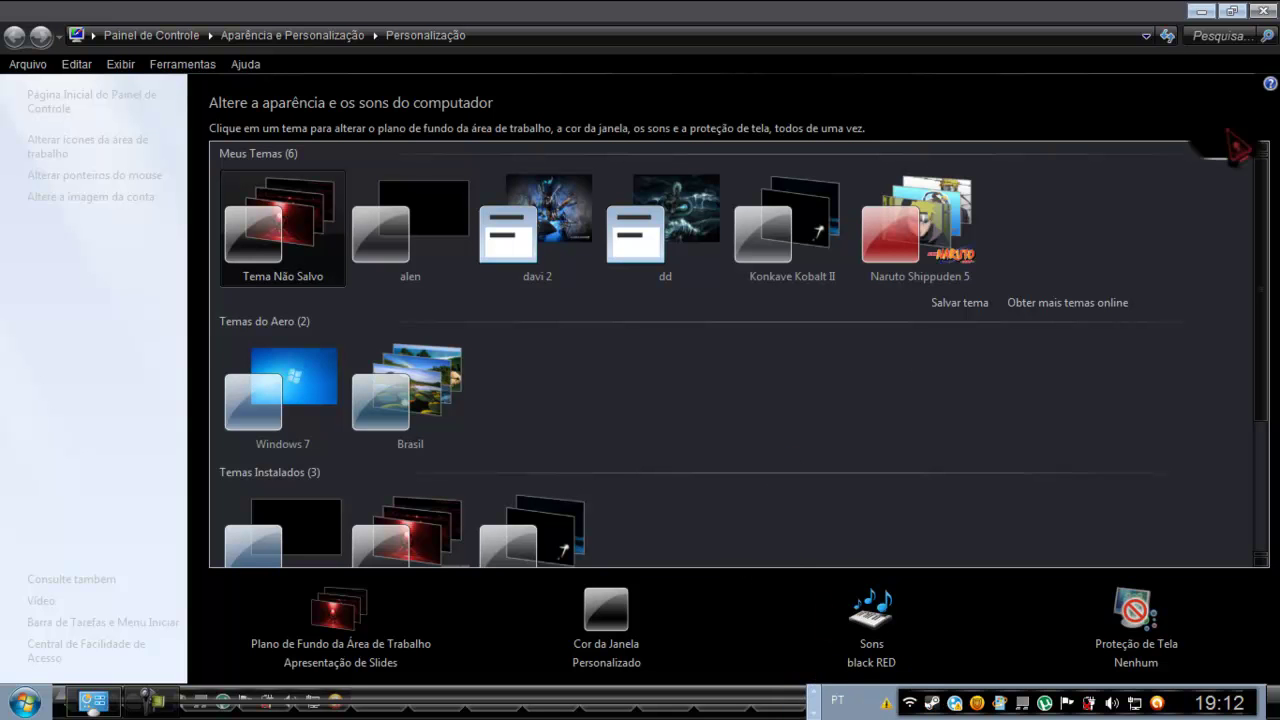
- Minimize the Personalization window to show the desktop
left_click(1201, 11)
left_click_drag(1074, 8, 632, 600)
left_click_drag(516, 585, 608, 548)
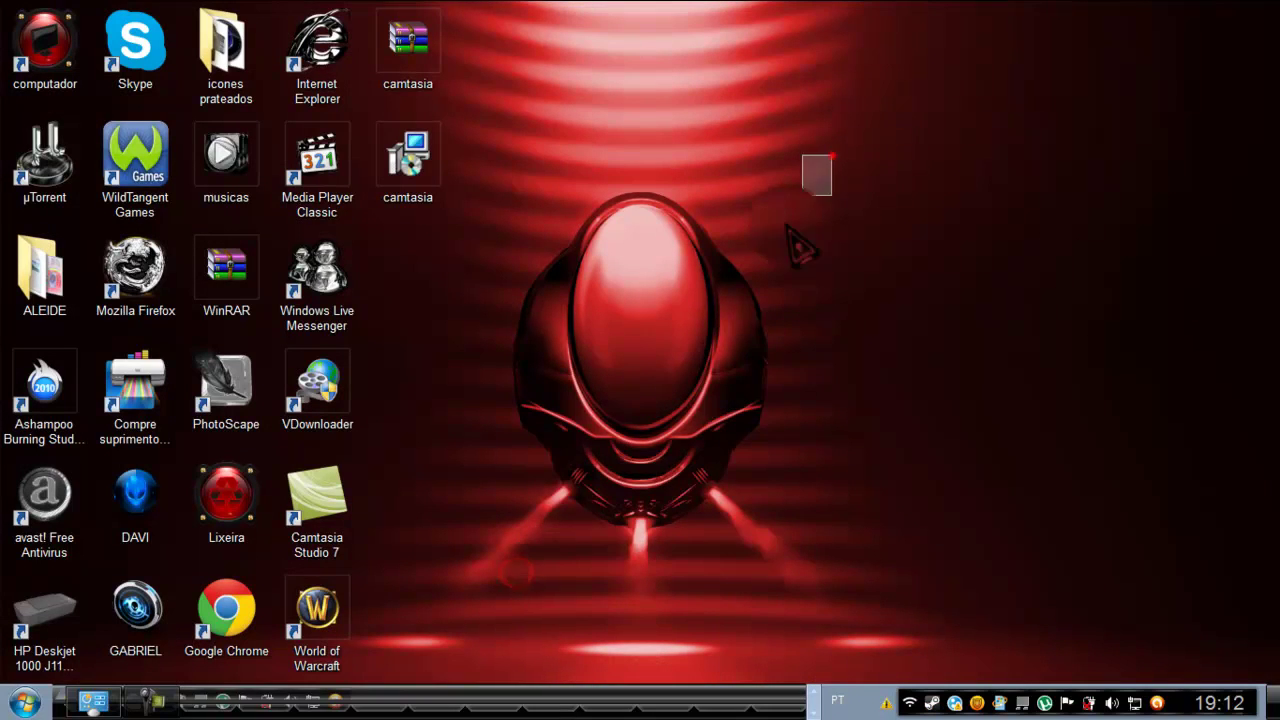